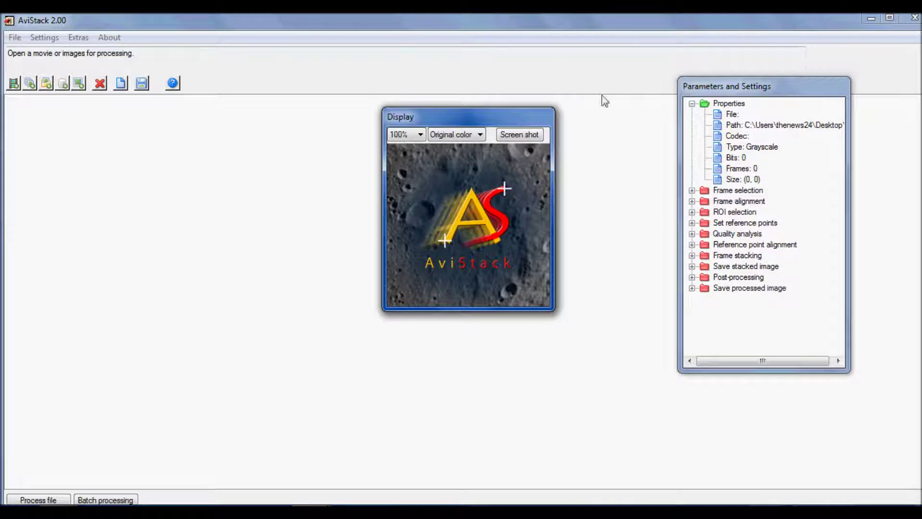
- Set the display updating option to None
{"action": "left_click_drag", "start_coordinate": [520, 122], "coordinate": [592, 112]}
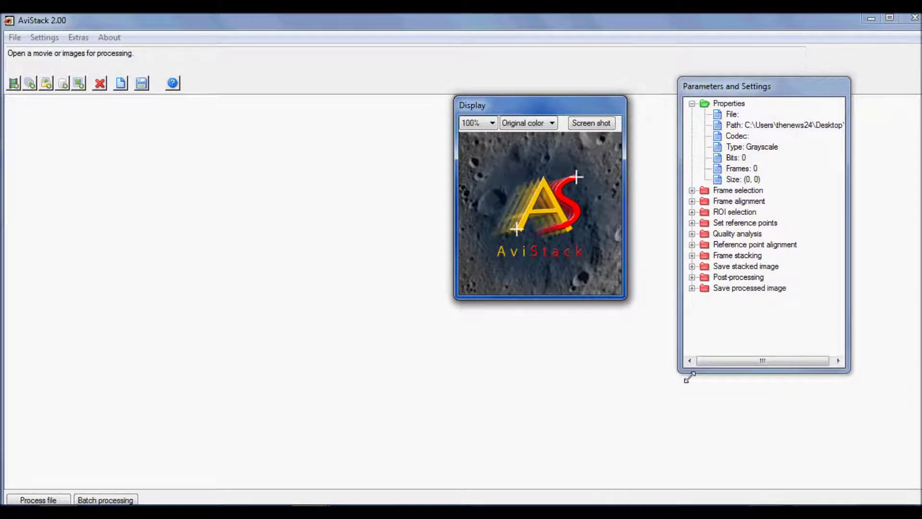
{"action": "left_click_drag", "start_coordinate": [543, 110], "coordinate": [504, 115]}
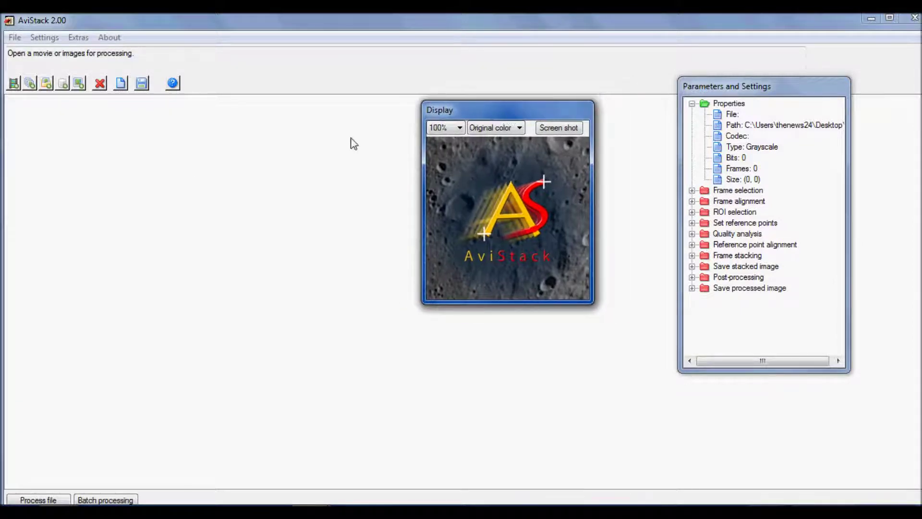
{"action": "left_click", "coordinate": [54, 39]}
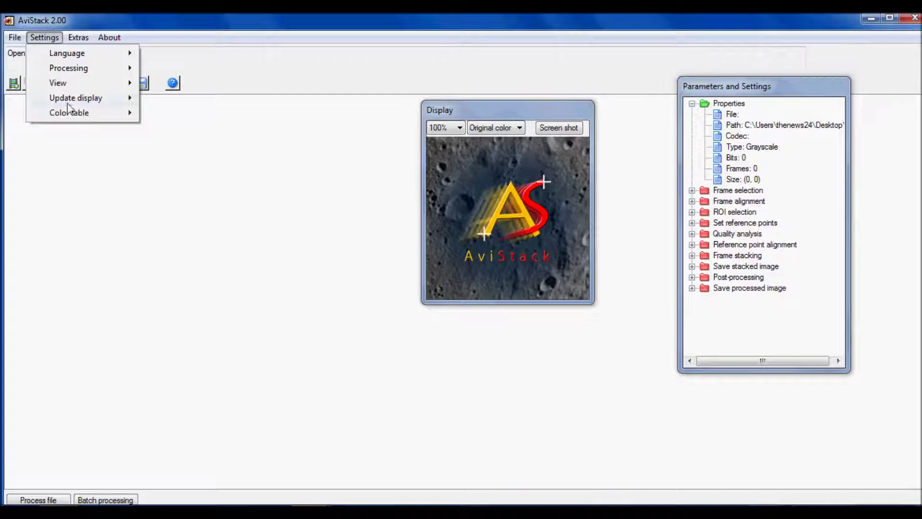
{"action": "mouse_move", "coordinate": [74, 101]}
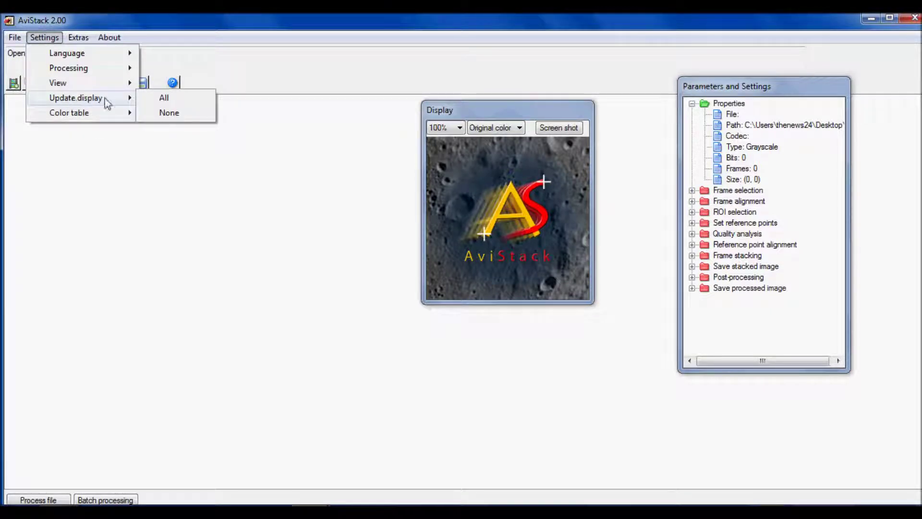
{"action": "left_click", "coordinate": [169, 112]}
{"action": "left_click", "coordinate": [44, 37]}
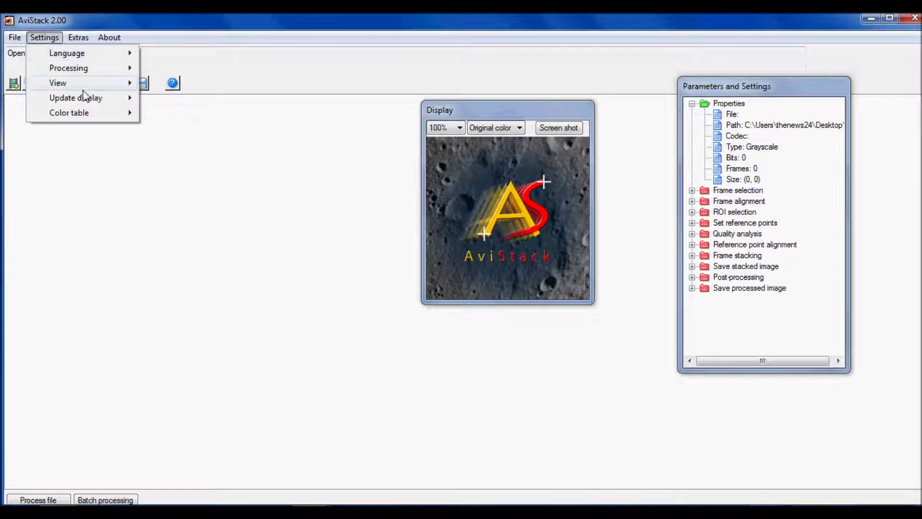
{"action": "mouse_move", "coordinate": [89, 101]}
{"action": "left_click", "coordinate": [172, 114]}
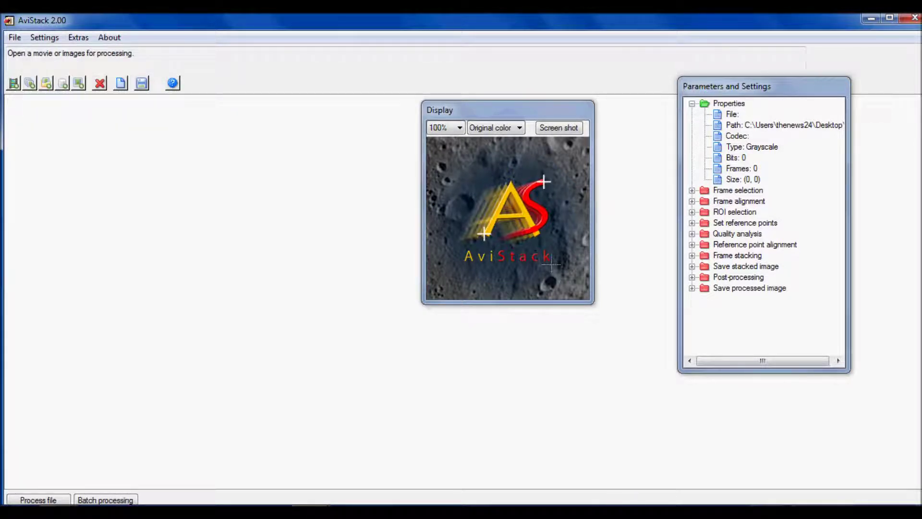
{"action": "left_click_drag", "start_coordinate": [480, 109], "coordinate": [407, 125]}
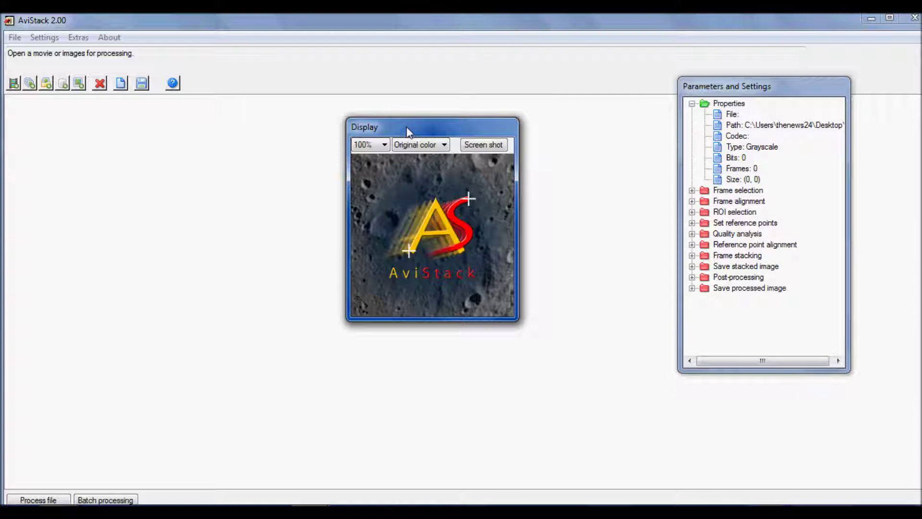
{"action": "left_click_drag", "start_coordinate": [406, 126], "coordinate": [428, 123]}
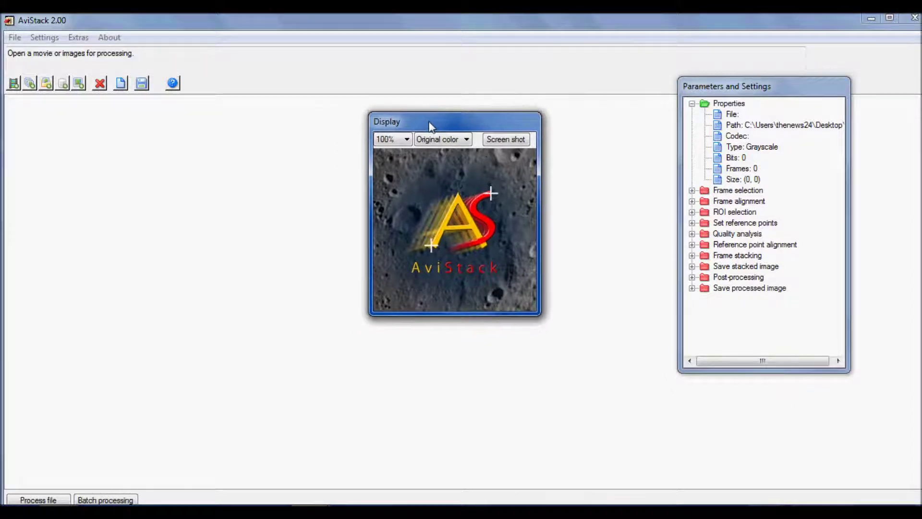
{"action": "left_click", "coordinate": [45, 38]}
{"action": "mouse_move", "coordinate": [90, 103]}
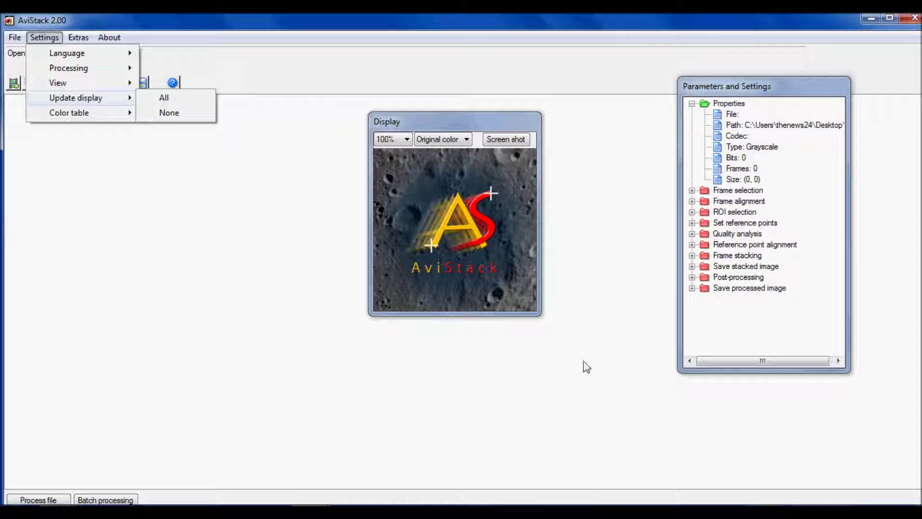
{"action": "left_click", "coordinate": [336, 317]}
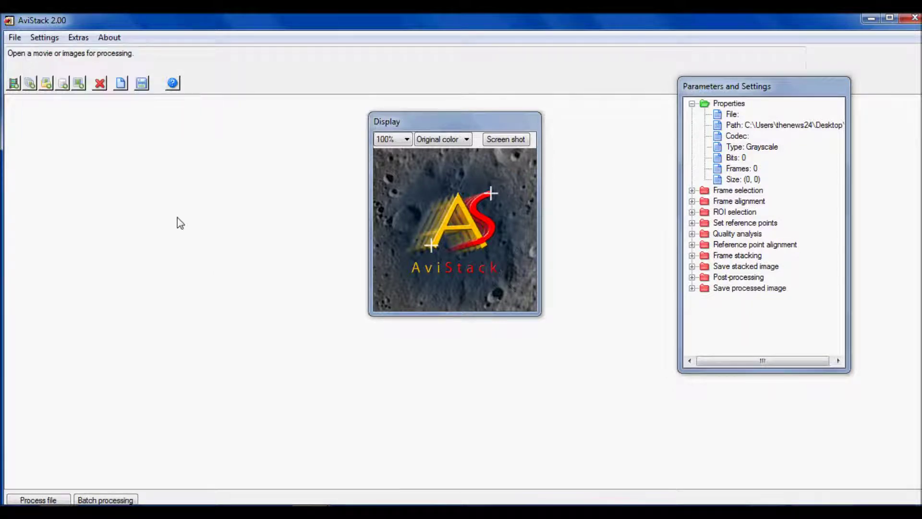
- Reapply the None option for updating the display
{"action": "left_click", "coordinate": [44, 38]}
{"action": "mouse_move", "coordinate": [58, 98]}
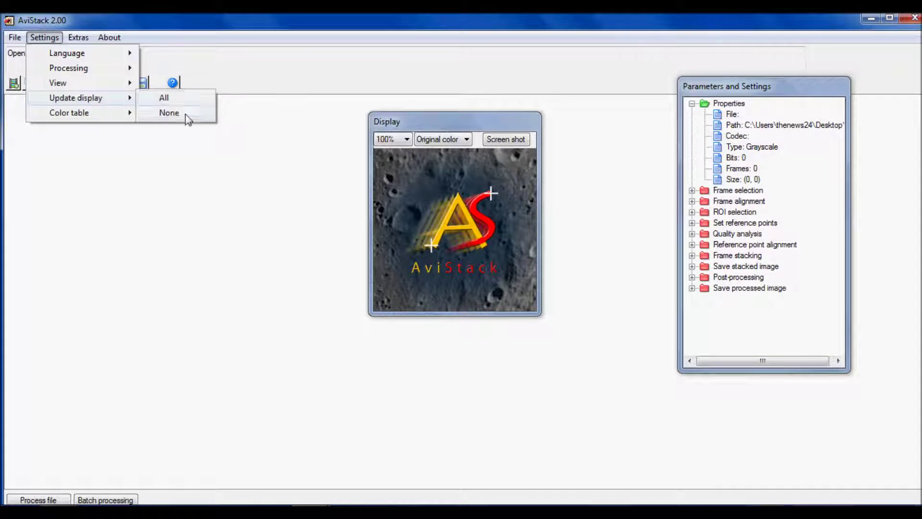
{"action": "left_click", "coordinate": [169, 113]}
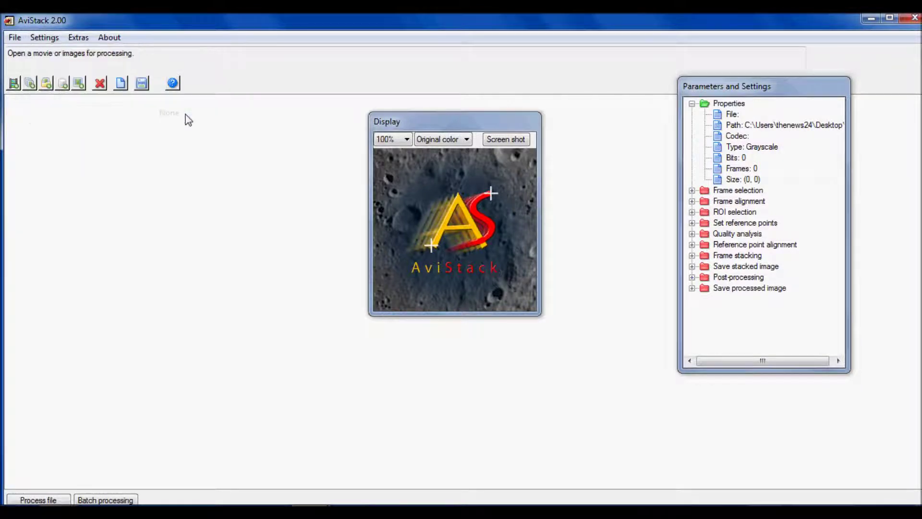
- Rearrange the Display window and the Parameters and Settings window so they sit side by side near the middle of the workspace
{"action": "left_click_drag", "start_coordinate": [448, 122], "coordinate": [343, 111]}
{"action": "left_click_drag", "start_coordinate": [759, 86], "coordinate": [666, 93]}
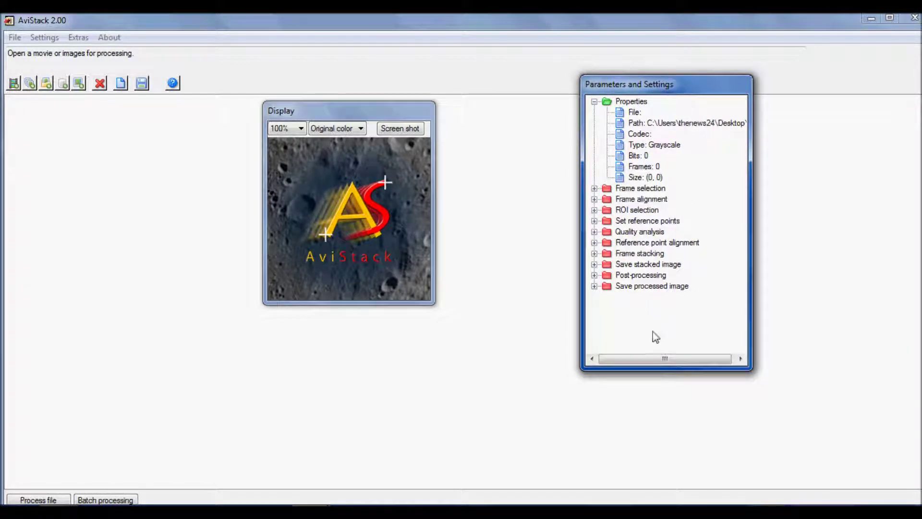
{"action": "left_click_drag", "start_coordinate": [692, 91], "coordinate": [641, 66]}
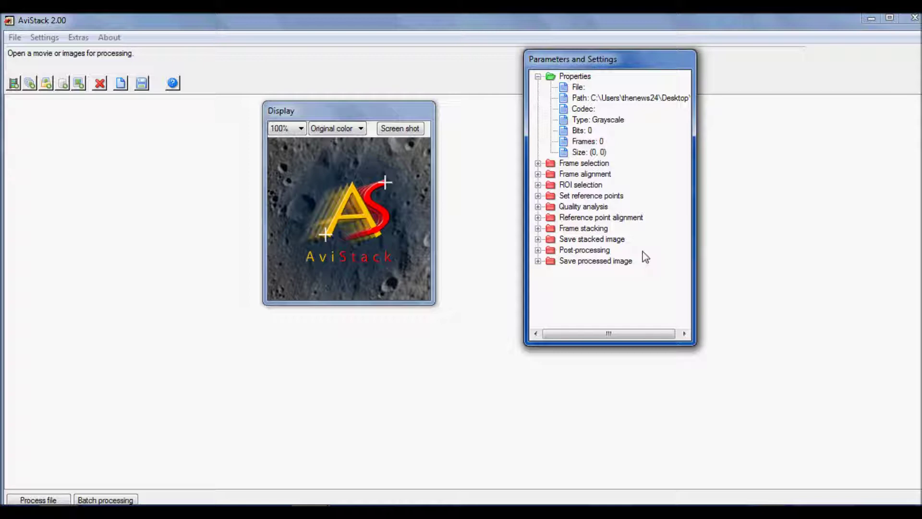
- Expand the Frame selection settings and toggle its processing mode, ending on Manual processing
{"action": "left_click", "coordinate": [538, 164]}
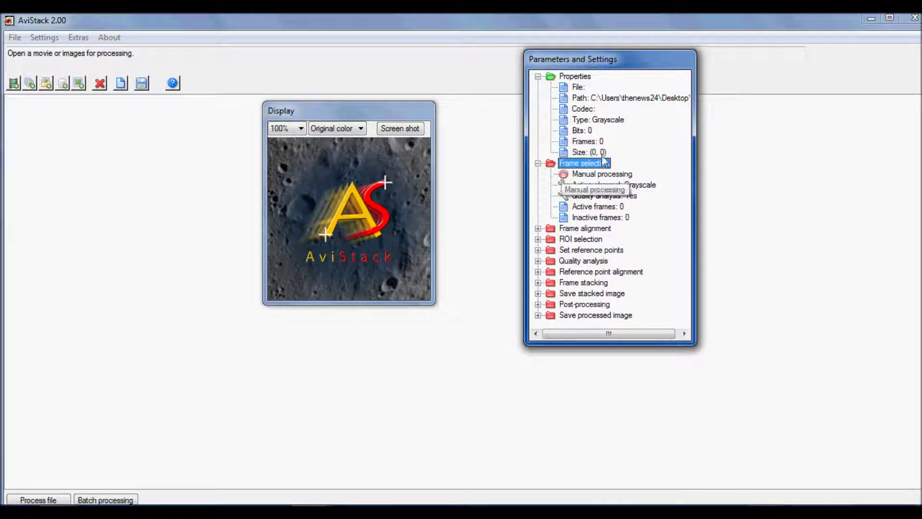
{"action": "left_click", "coordinate": [571, 177]}
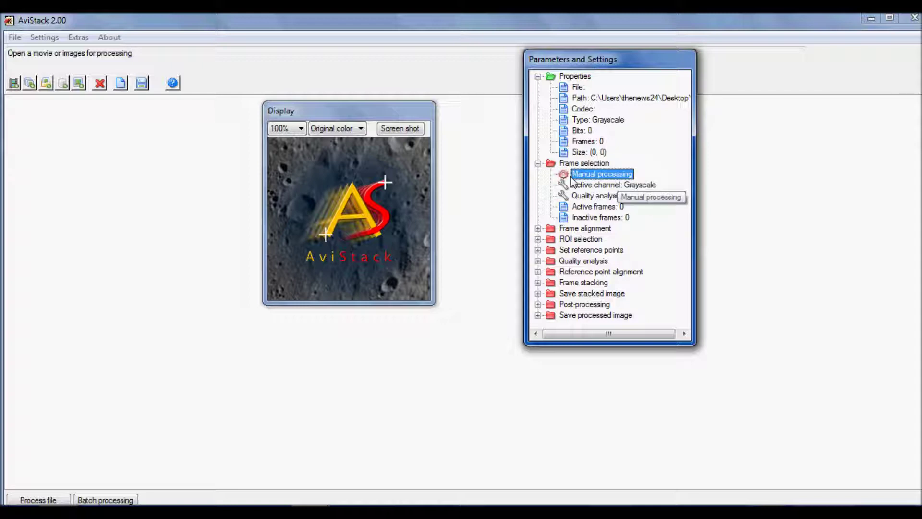
{"action": "double_click", "coordinate": [589, 176]}
{"action": "double_click", "coordinate": [588, 176]}
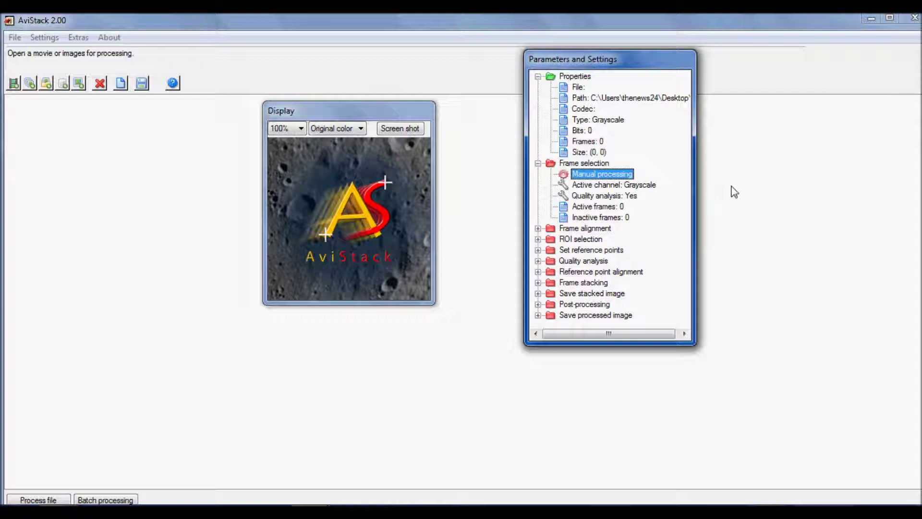
- Open the frame selection parameters for quality analysis and toggle quality analysis off and on again
{"action": "double_click", "coordinate": [611, 197]}
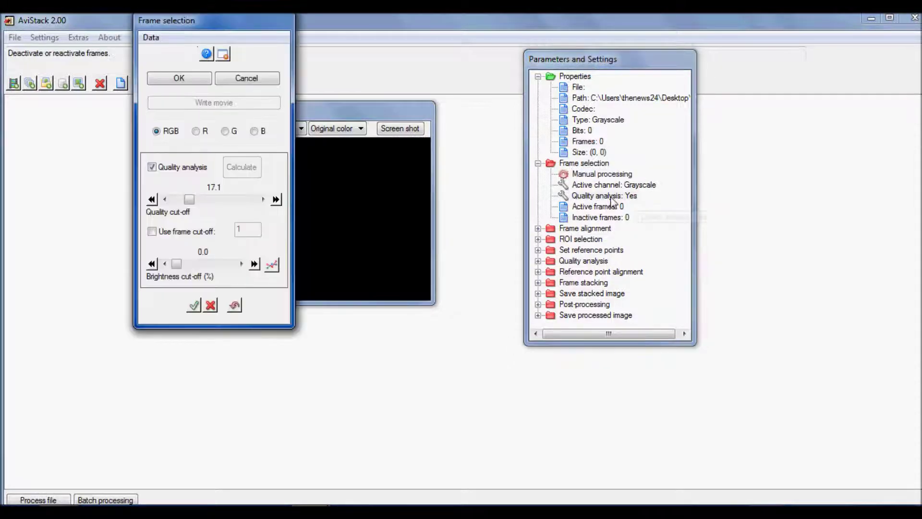
{"action": "left_click_drag", "start_coordinate": [224, 32], "coordinate": [204, 41]}
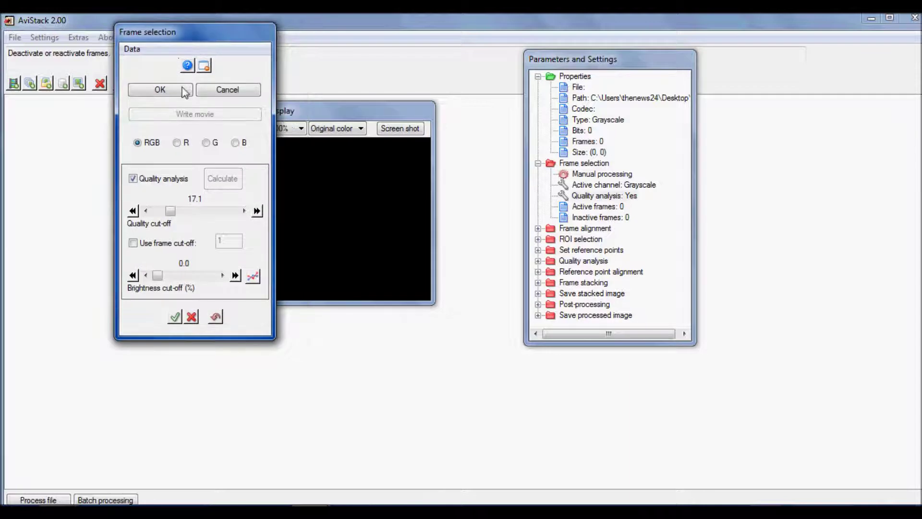
{"action": "left_click", "coordinate": [133, 178]}
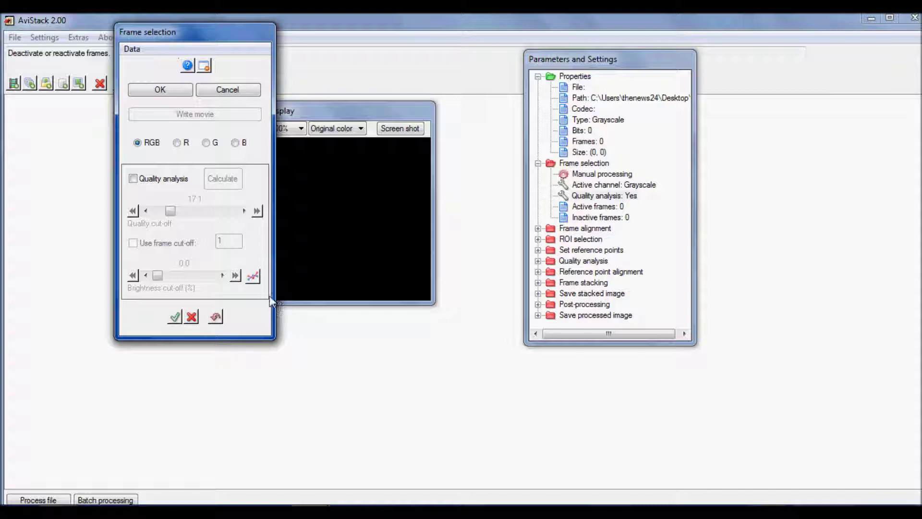
{"action": "left_click", "coordinate": [132, 181]}
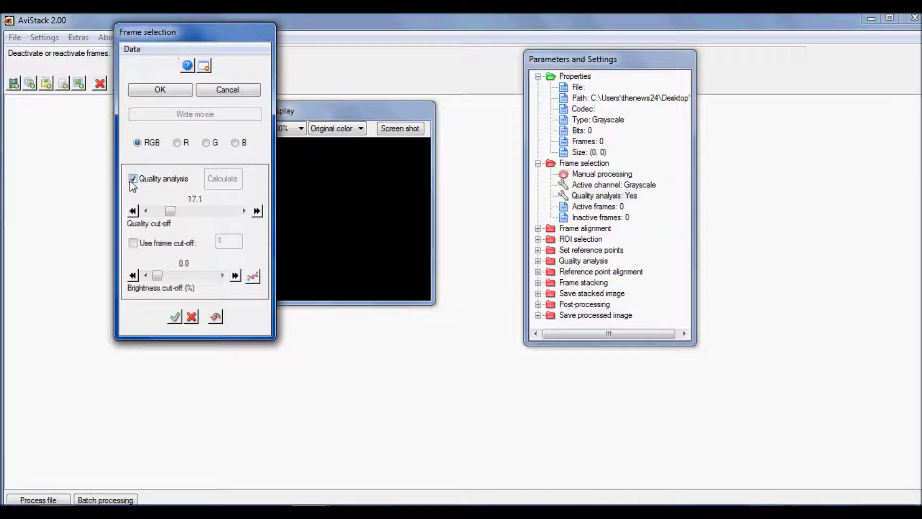
- Set the frame selection quality cut-off to 34.2 with quality analysis enabled and brightness cut-off at 0.0, and accept the parameters
{"action": "left_click_drag", "start_coordinate": [172, 211], "coordinate": [248, 220]}
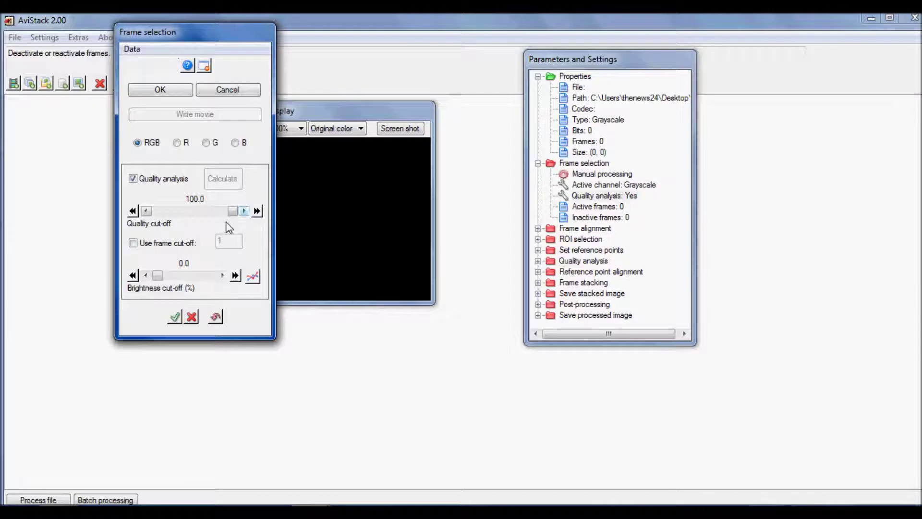
{"action": "left_click_drag", "start_coordinate": [232, 212], "coordinate": [176, 215]}
{"action": "left_click_drag", "start_coordinate": [176, 211], "coordinate": [206, 227]}
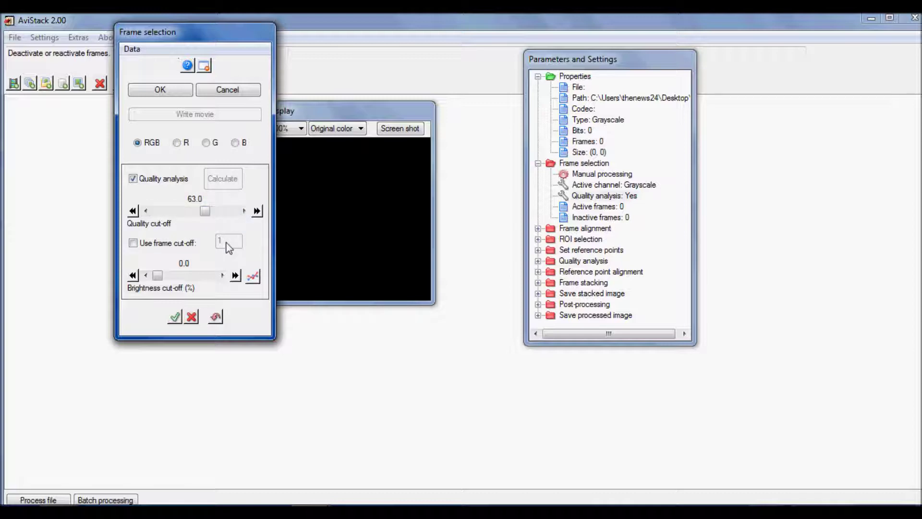
{"action": "left_click_drag", "start_coordinate": [205, 211], "coordinate": [181, 223]}
{"action": "left_click", "coordinate": [133, 178]}
{"action": "left_click", "coordinate": [133, 178]}
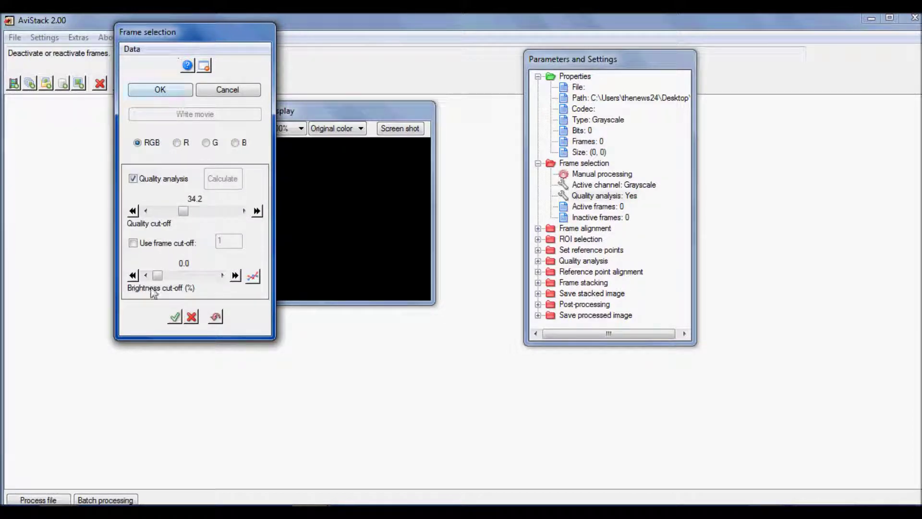
{"action": "left_click_drag", "start_coordinate": [158, 278], "coordinate": [144, 290]}
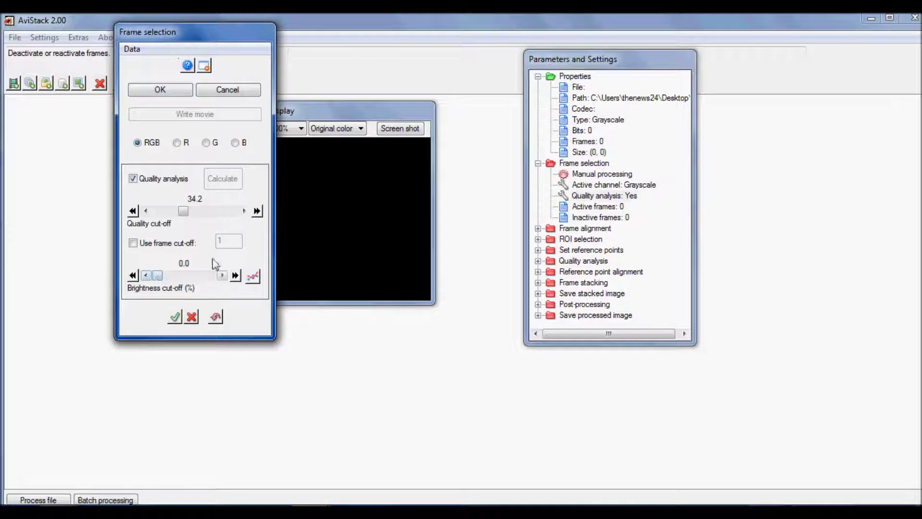
{"action": "left_click", "coordinate": [177, 90]}
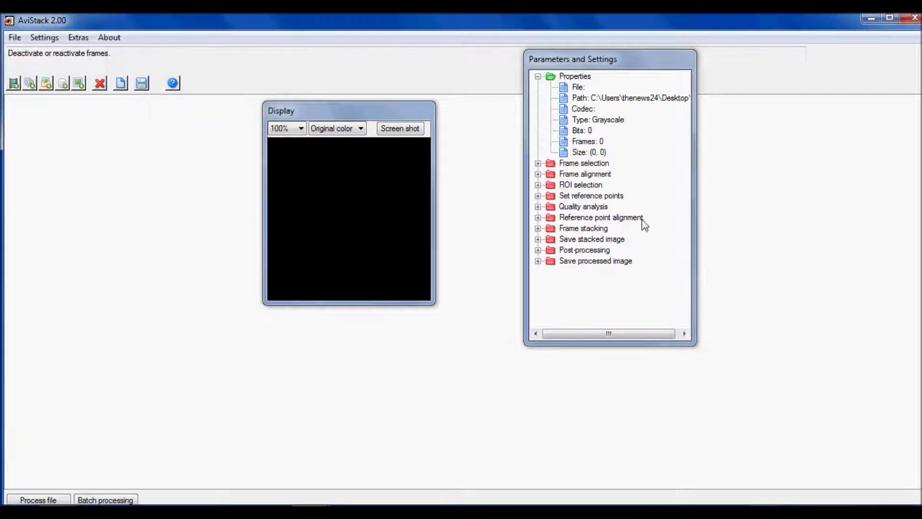
- Expand the Frame selection and Frame alignment settings, including the Frame alignment diagram and Frame aligned movie groups
{"action": "left_click", "coordinate": [538, 164]}
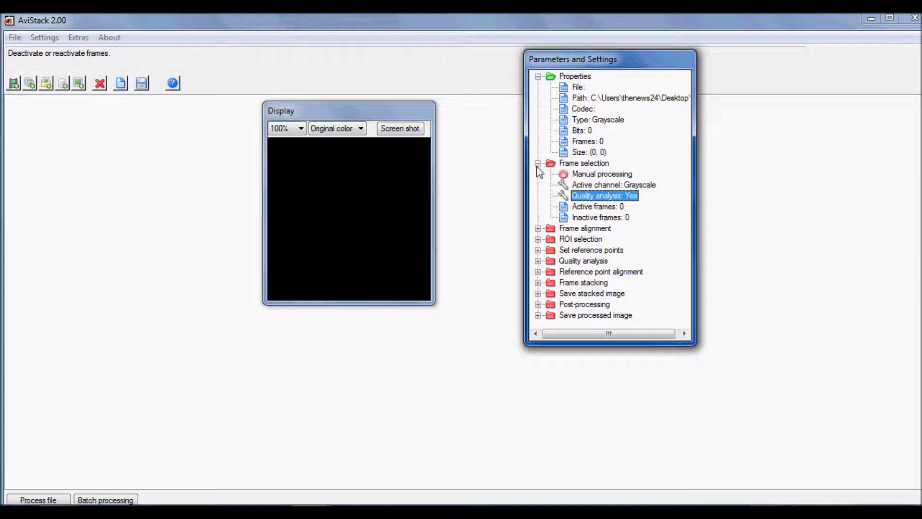
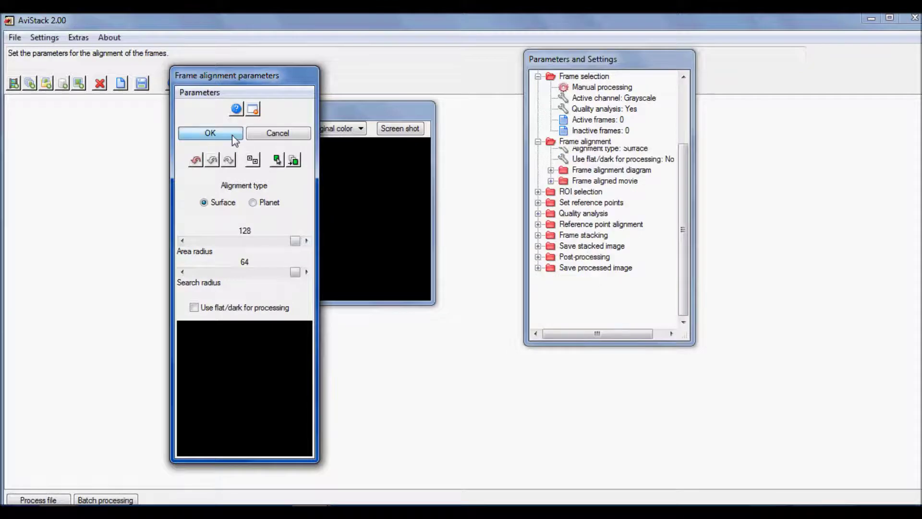
{"action": "left_click", "coordinate": [538, 229]}
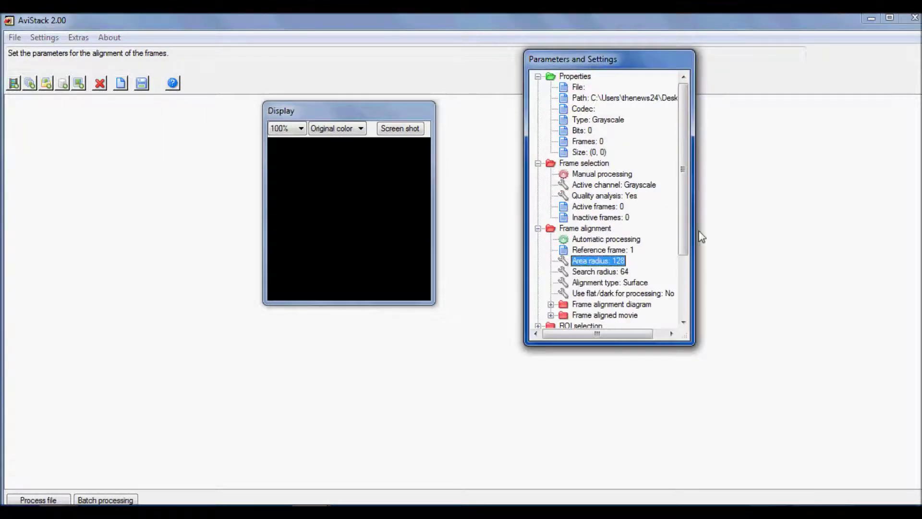
{"action": "left_click_drag", "start_coordinate": [690, 232], "coordinate": [690, 263]}
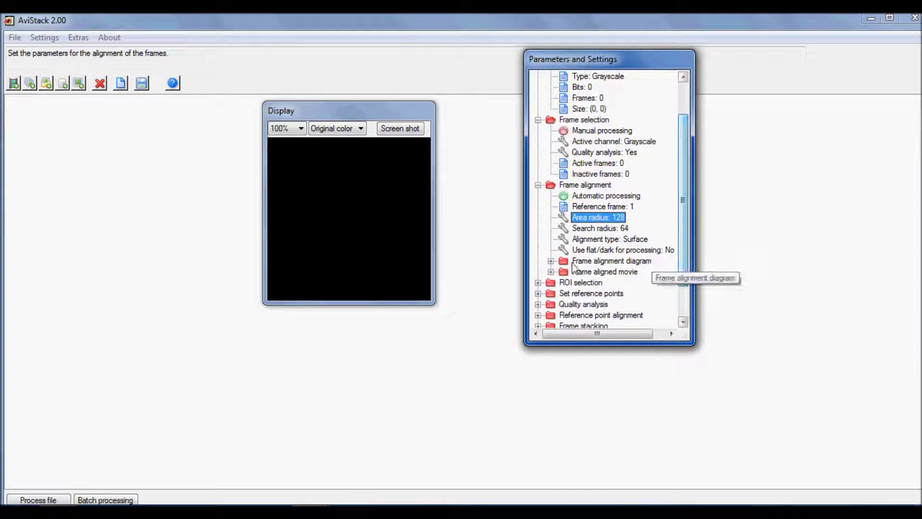
{"action": "left_click", "coordinate": [551, 261]}
{"action": "scroll", "coordinate": [687, 253], "scroll_direction": "down", "scroll_amount": 1}
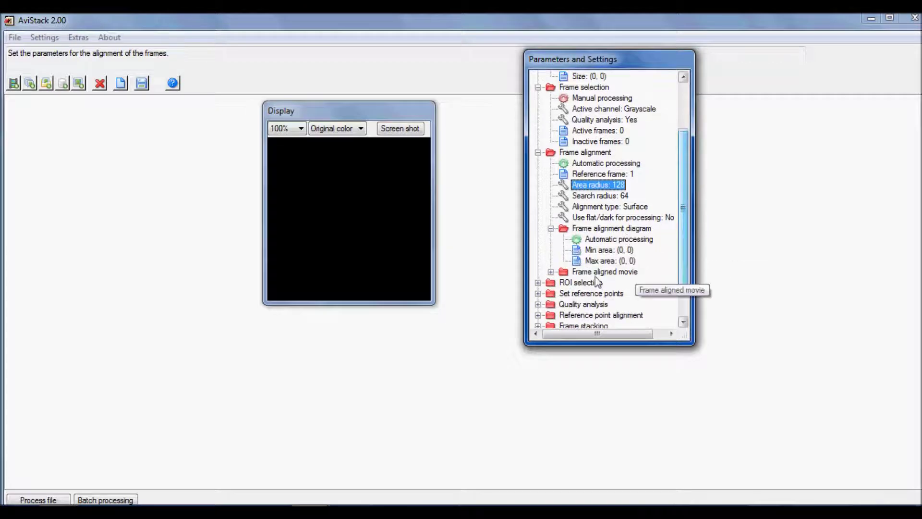
{"action": "left_click", "coordinate": [551, 271]}
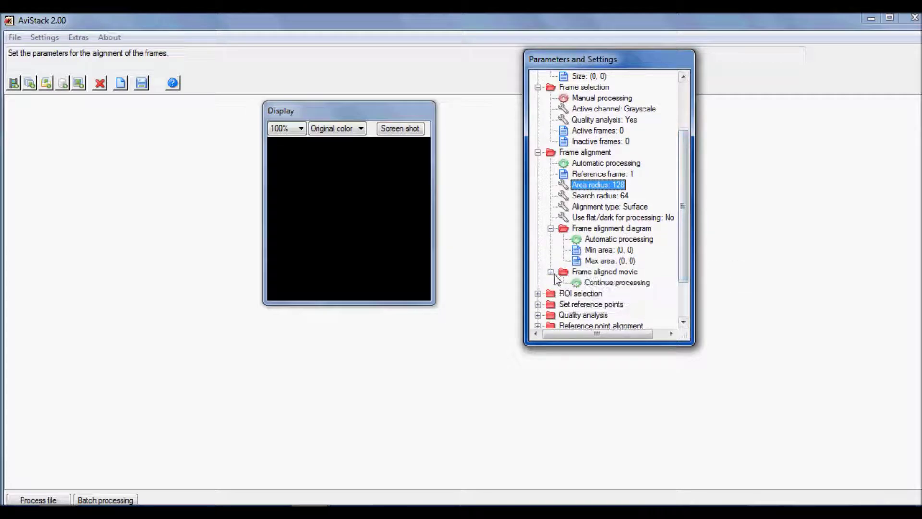
- Toggle Frame aligned movie to Stop processing and back to Continue processing, and cycle the Frame alignment diagram's mode back to Automatic processing
{"action": "double_click", "coordinate": [581, 285]}
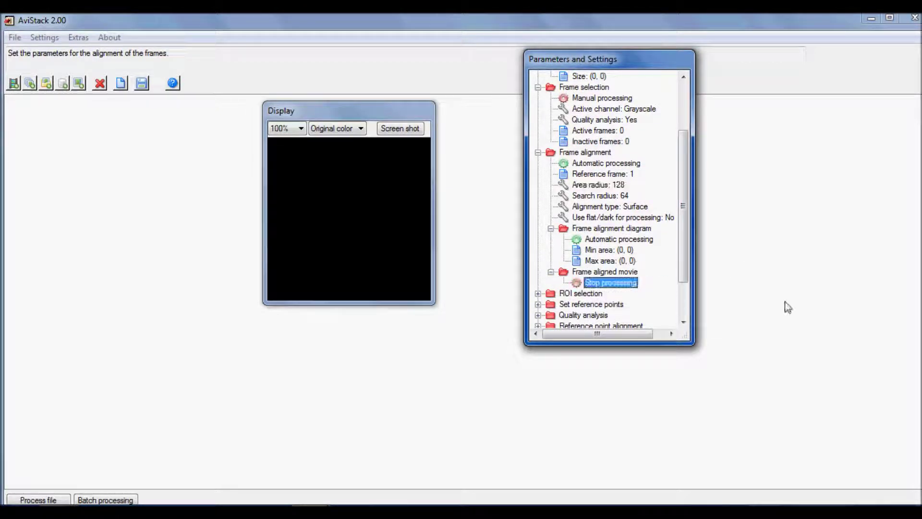
{"action": "double_click", "coordinate": [590, 241]}
{"action": "double_click", "coordinate": [590, 242]}
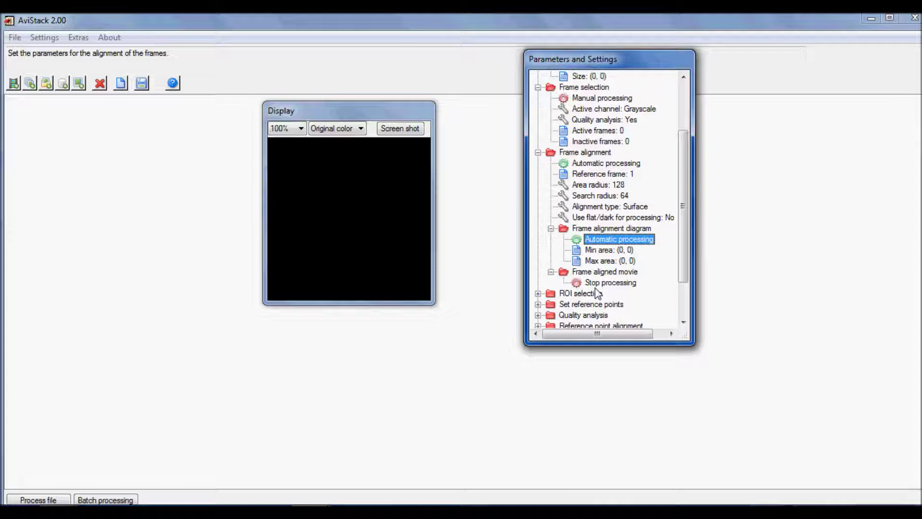
{"action": "double_click", "coordinate": [606, 283]}
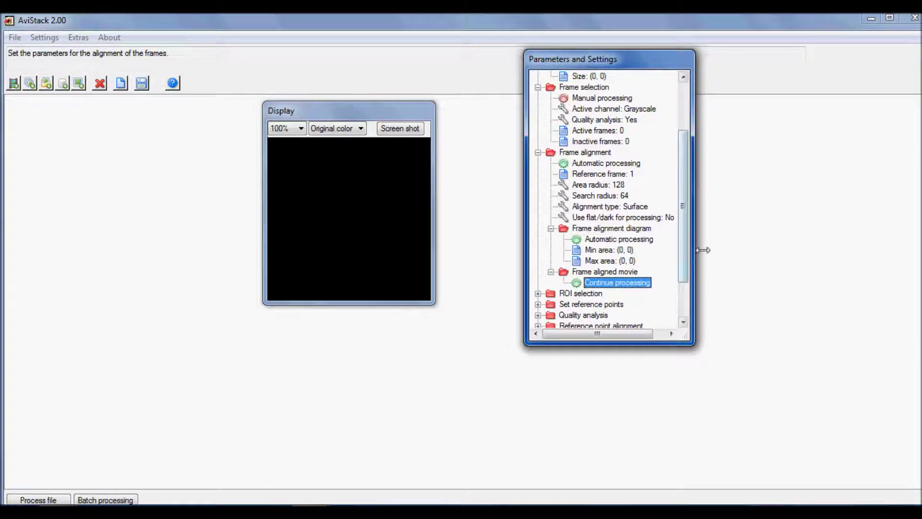
- Expand the ROI selection and Set reference points groups in the parameter tree
{"action": "left_click_drag", "start_coordinate": [686, 254], "coordinate": [684, 287]}
{"action": "left_click", "coordinate": [538, 239]}
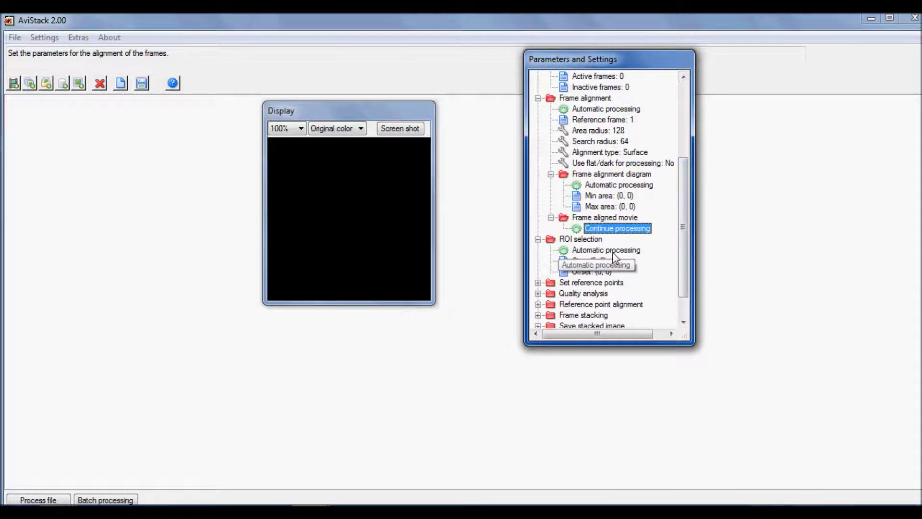
{"action": "left_click", "coordinate": [538, 282]}
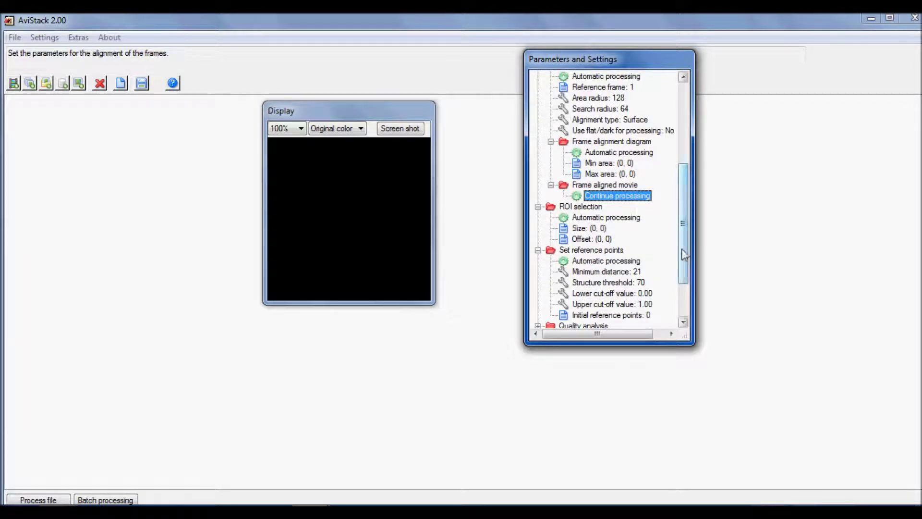
- Expand the Quality analysis group along with its Quality diagram and Quality sorted movie subgroups
{"action": "left_click", "coordinate": [690, 301]}
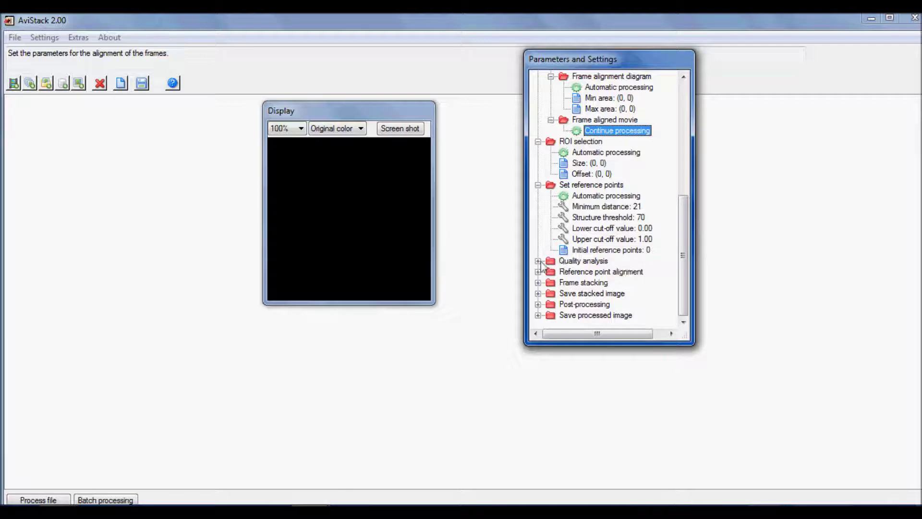
{"action": "left_click", "coordinate": [537, 261]}
{"action": "left_click", "coordinate": [688, 271]}
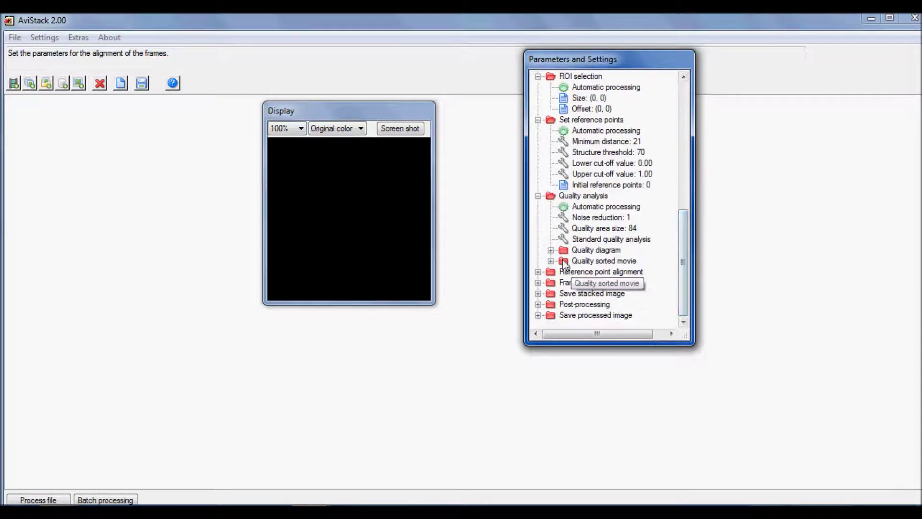
{"action": "left_click", "coordinate": [551, 250]}
{"action": "left_click", "coordinate": [551, 272]}
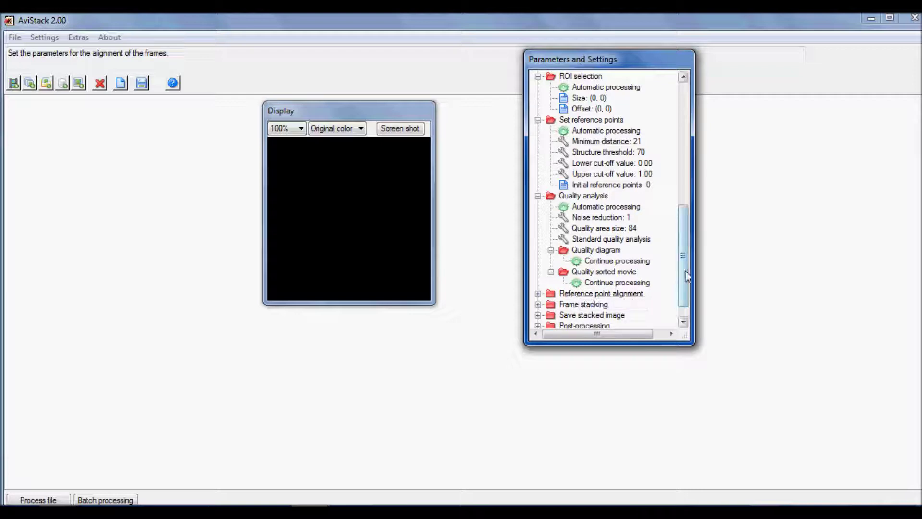
- Expand the Reference point alignment group and its alignment diagram subgroup
{"action": "scroll", "coordinate": [683, 298], "scroll_direction": "down", "scroll_amount": 1}
{"action": "left_click", "coordinate": [538, 273]}
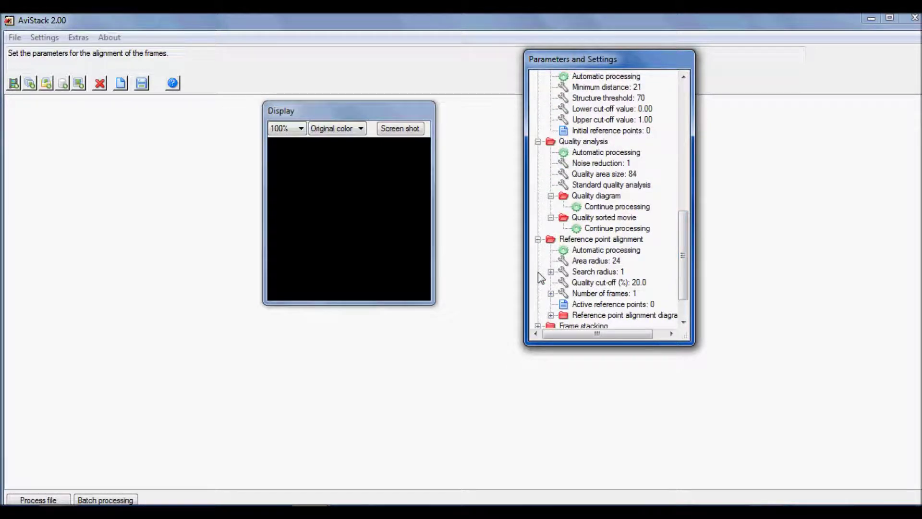
{"action": "scroll", "coordinate": [672, 303], "scroll_direction": "down", "scroll_amount": 2}
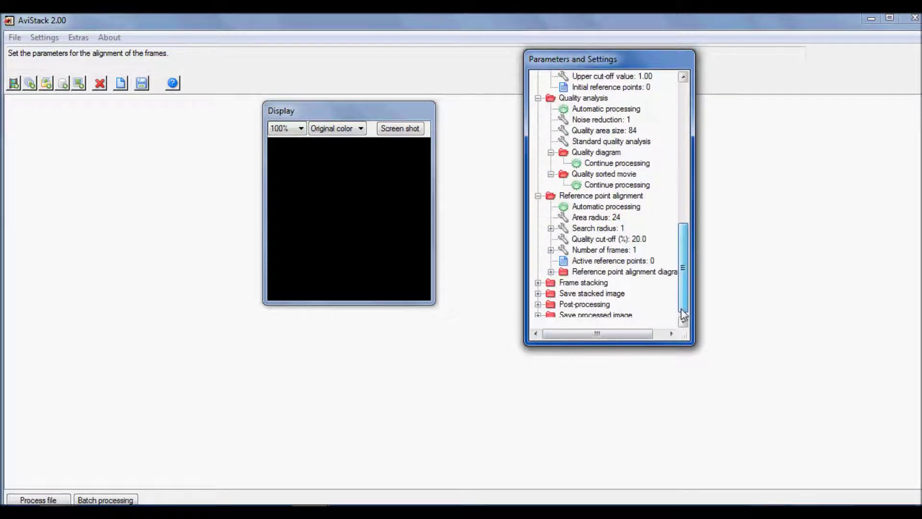
{"action": "left_click", "coordinate": [551, 271]}
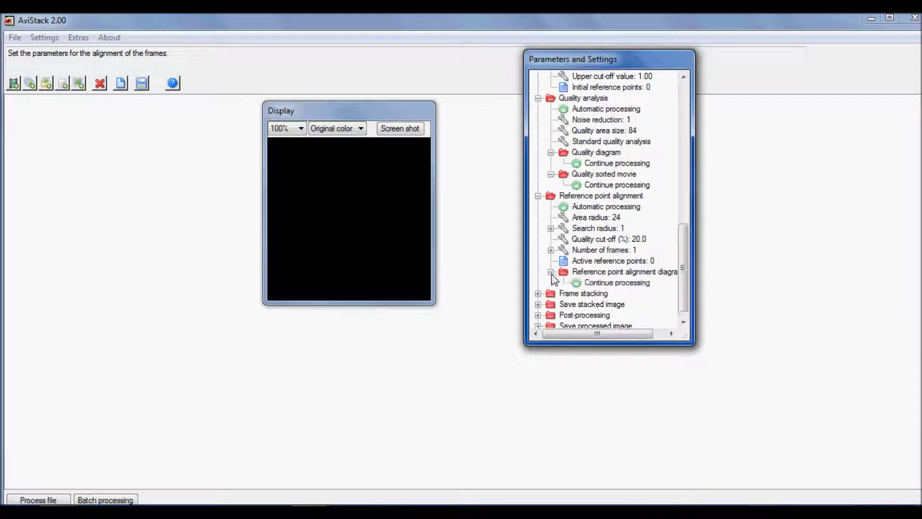
- Expand the Frame stacking and Save stacked image groups in the parameter tree
{"action": "scroll", "coordinate": [684, 294], "scroll_direction": "down", "scroll_amount": 1}
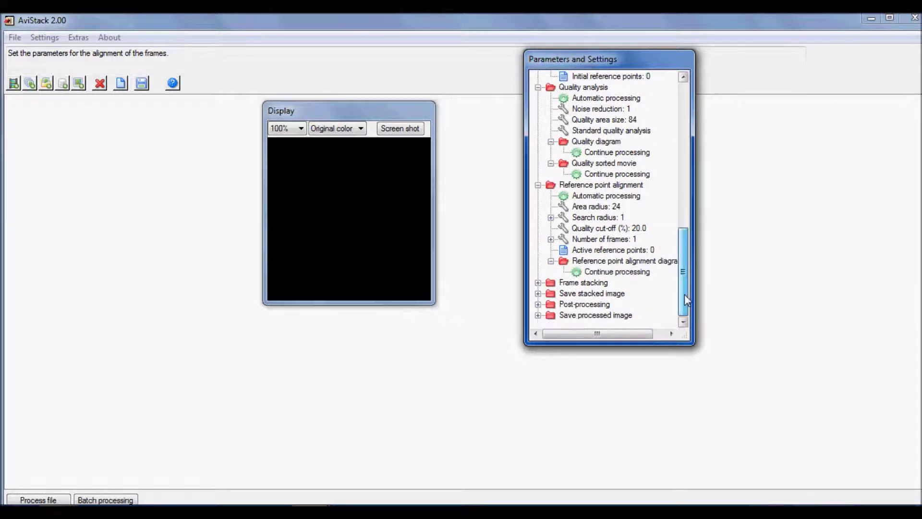
{"action": "left_click", "coordinate": [538, 283]}
{"action": "scroll", "coordinate": [682, 288], "scroll_direction": "down", "scroll_amount": 1}
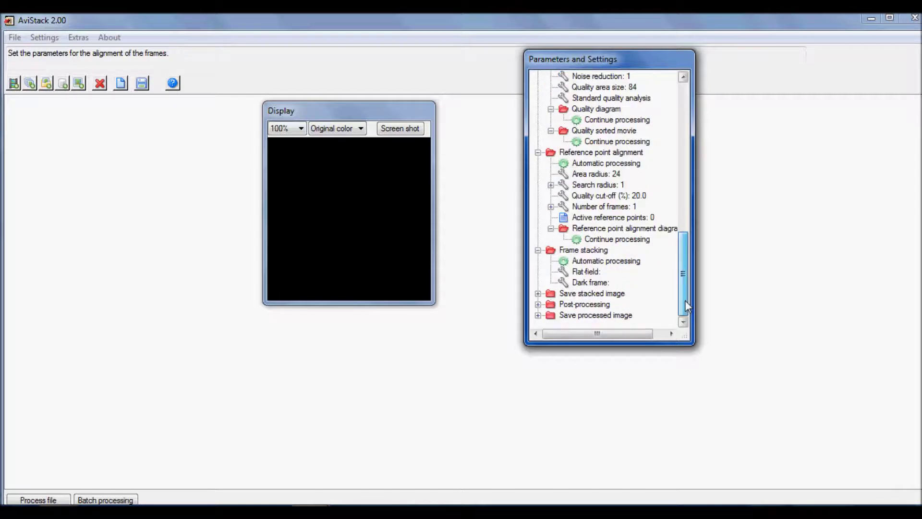
{"action": "left_click", "coordinate": [538, 293]}
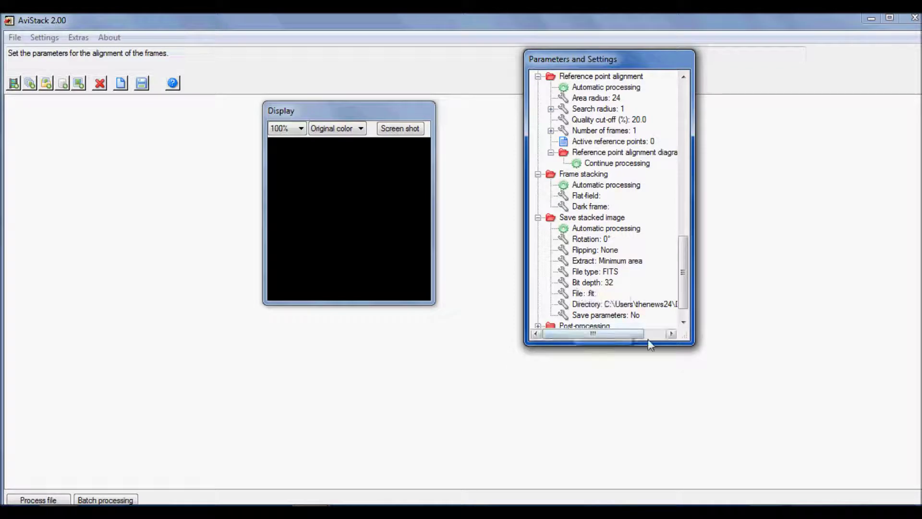
- Open the Save stacked image settings from the file type entry, choose a bit depth of 32, and close the dialog
{"action": "scroll", "coordinate": [683, 288], "scroll_direction": "down", "scroll_amount": 1}
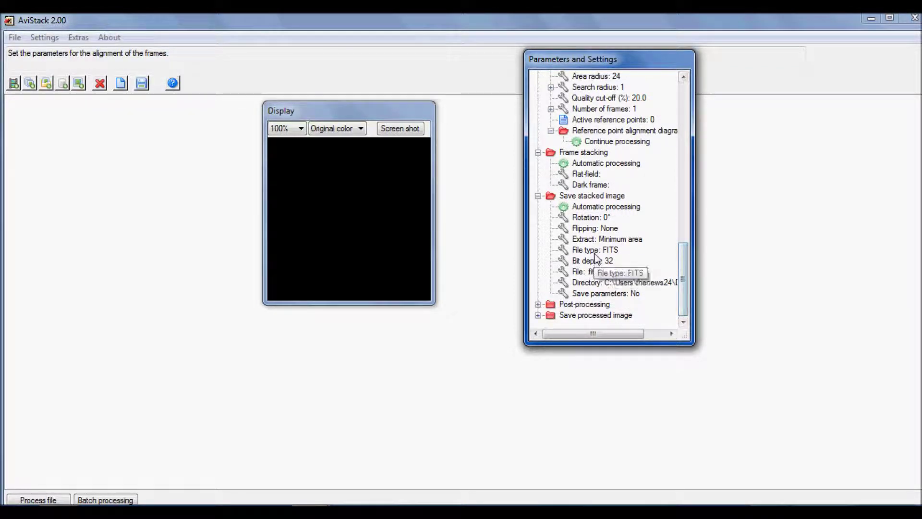
{"action": "double_click", "coordinate": [594, 251]}
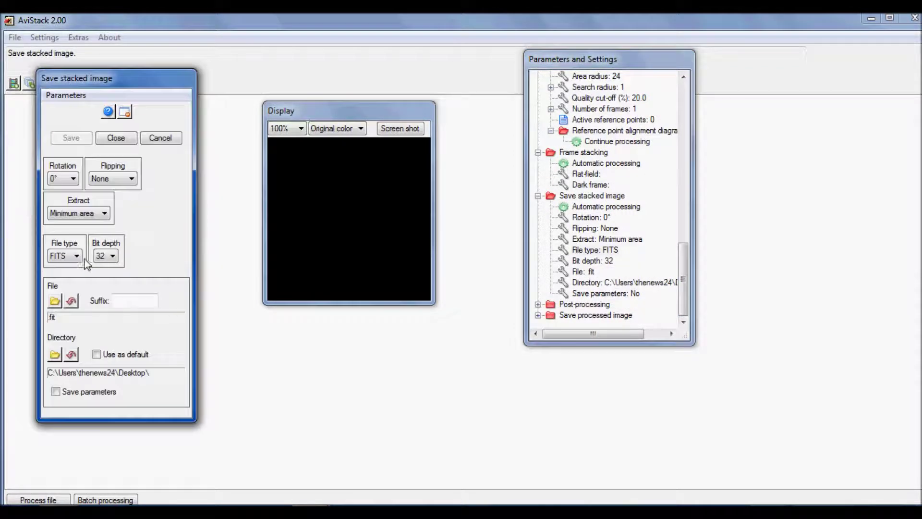
{"action": "left_click", "coordinate": [115, 257]}
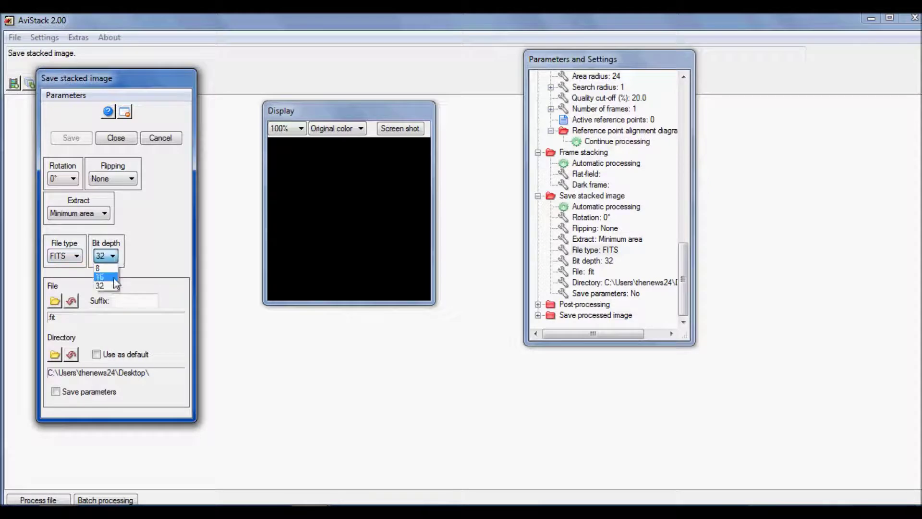
{"action": "left_click", "coordinate": [103, 287]}
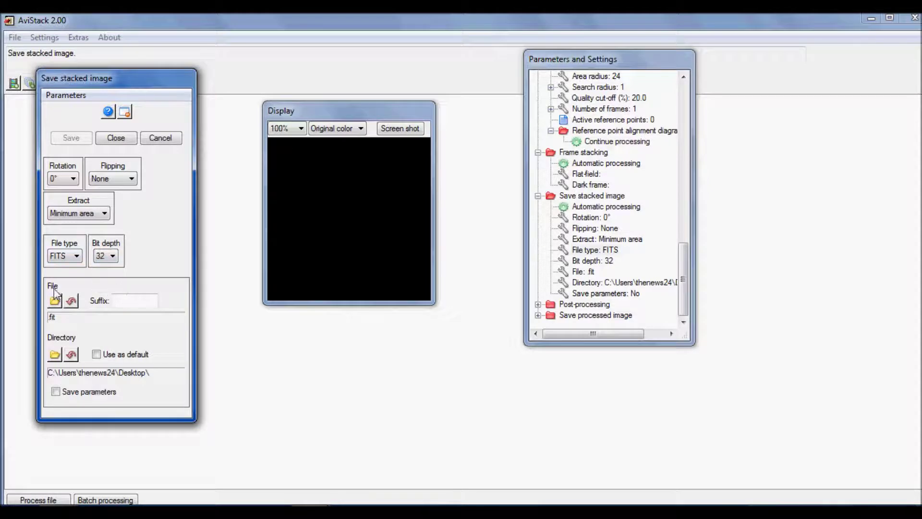
{"action": "left_click", "coordinate": [118, 142]}
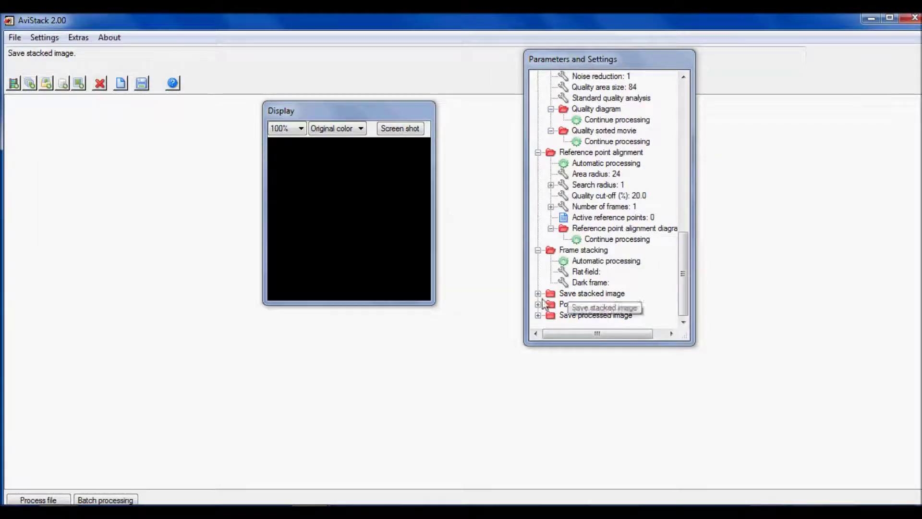
- Expand Save stacked image again and review its extract, file type and output directory entries
{"action": "left_click", "coordinate": [538, 293]}
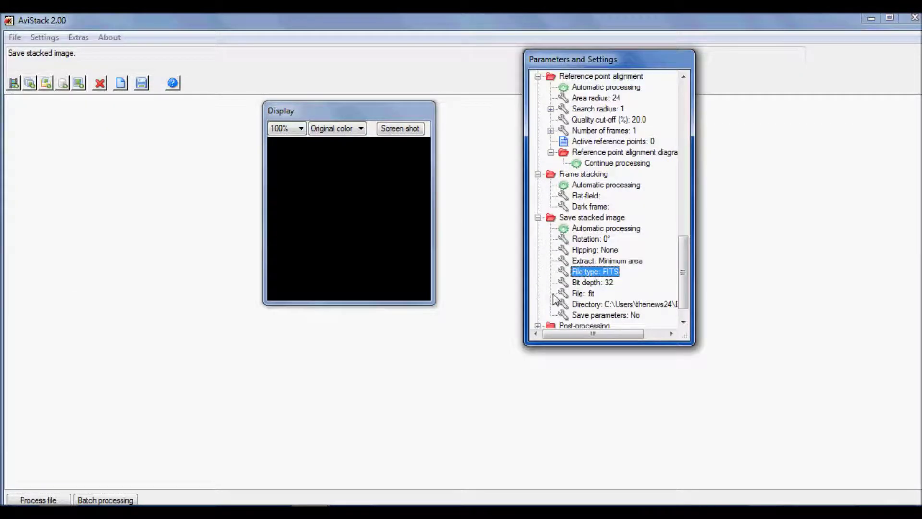
{"action": "left_click", "coordinate": [584, 261]}
{"action": "left_click", "coordinate": [578, 271]}
{"action": "scroll", "coordinate": [624, 305], "scroll_direction": "down", "scroll_amount": 1}
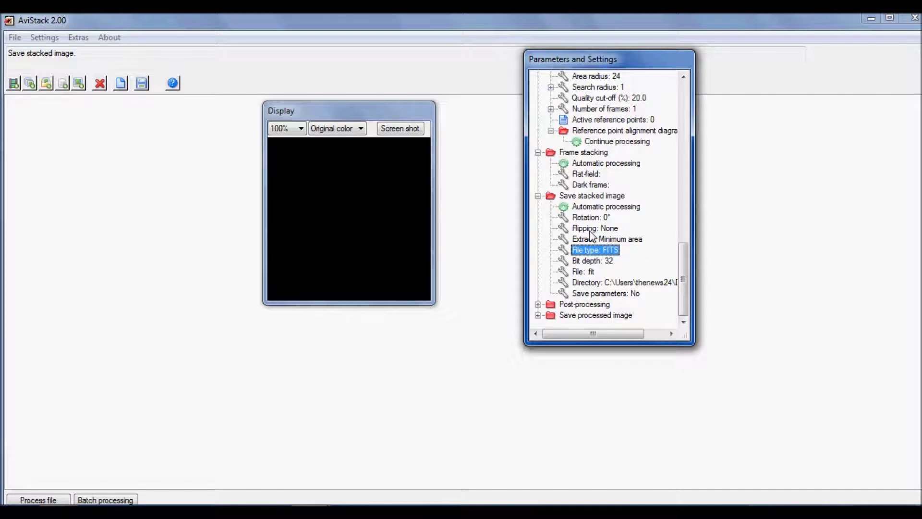
{"action": "left_click", "coordinate": [649, 284]}
{"action": "left_click_drag", "start_coordinate": [602, 335], "coordinate": [567, 338]}
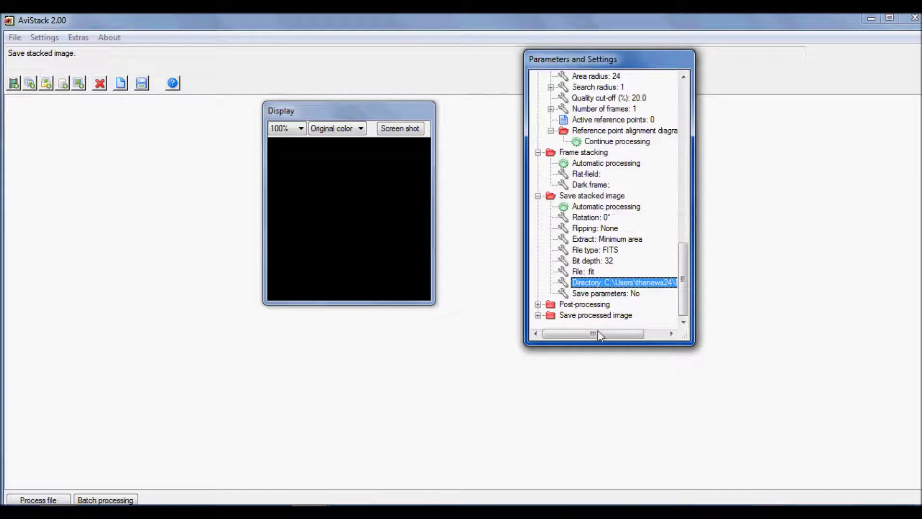
- Expand the Post-processing and Save processed image groups to review their settings
{"action": "double_click", "coordinate": [576, 305]}
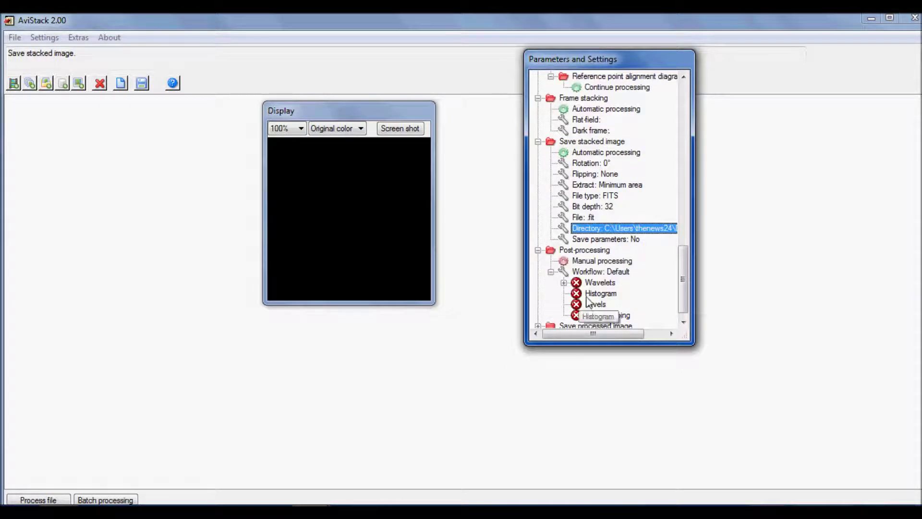
{"action": "scroll", "coordinate": [629, 306], "scroll_direction": "down", "scroll_amount": 1}
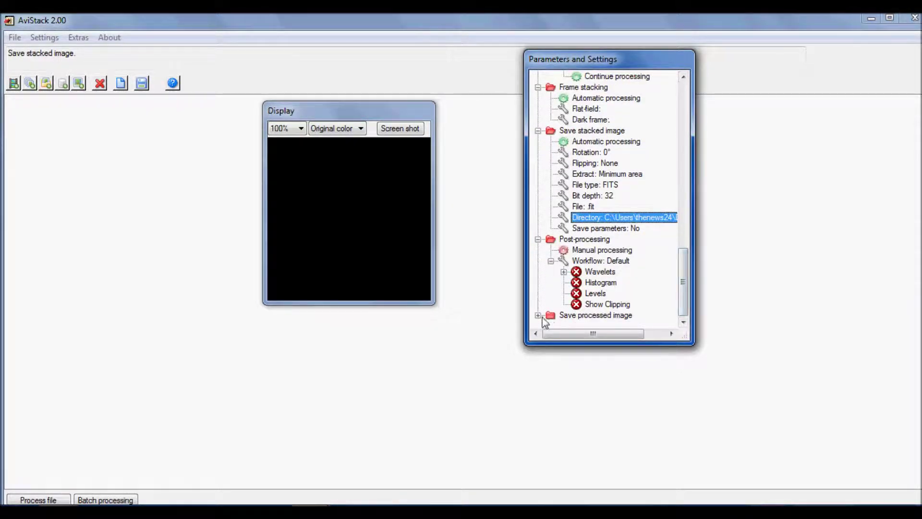
{"action": "left_click", "coordinate": [538, 315]}
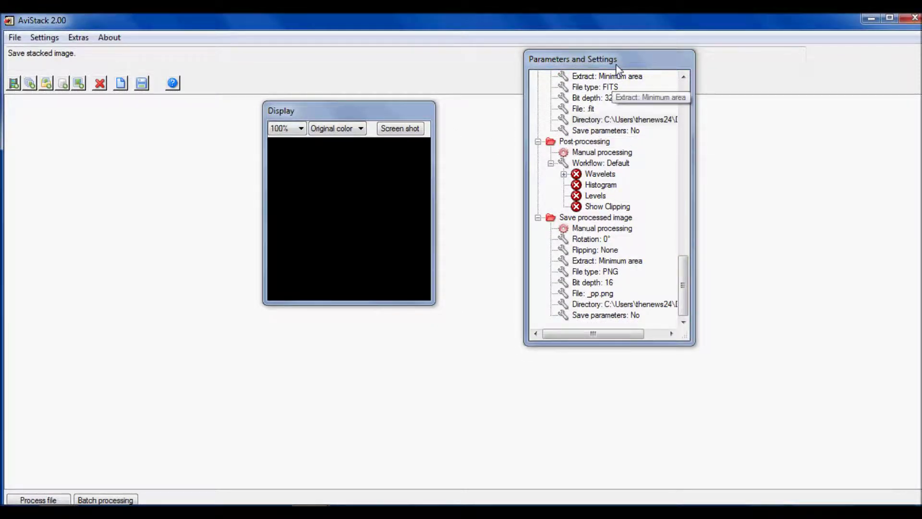
- Move the Parameters and Settings window and the Display window aside to clear the file list area, and return to the start of the parameter tree
{"action": "left_click_drag", "start_coordinate": [640, 54], "coordinate": [710, 49]}
{"action": "left_click", "coordinate": [390, 116]}
{"action": "left_click_drag", "start_coordinate": [390, 115], "coordinate": [499, 112]}
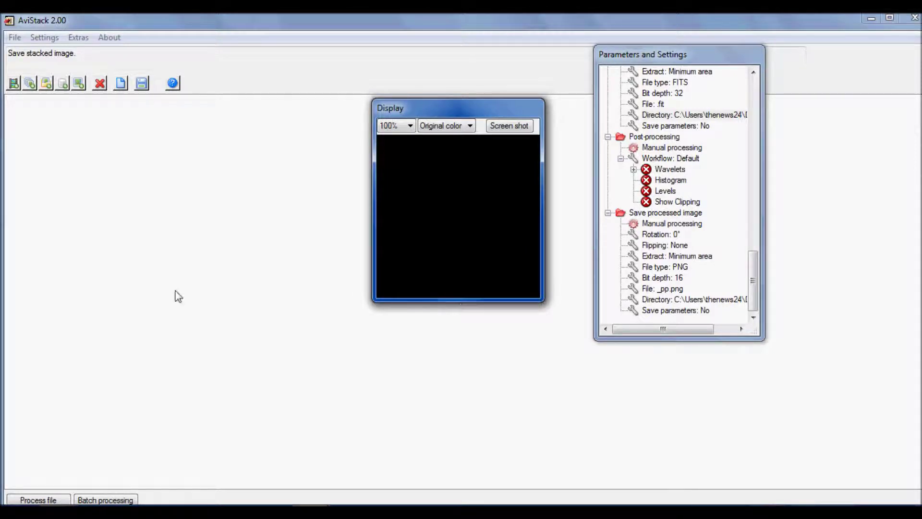
{"action": "left_click_drag", "start_coordinate": [753, 281], "coordinate": [760, 24]}
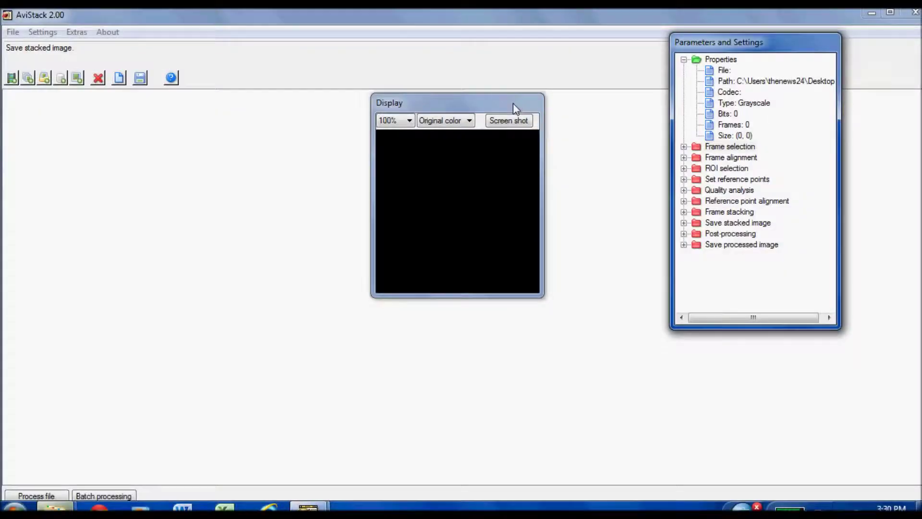
{"action": "left_click_drag", "start_coordinate": [513, 103], "coordinate": [577, 112]}
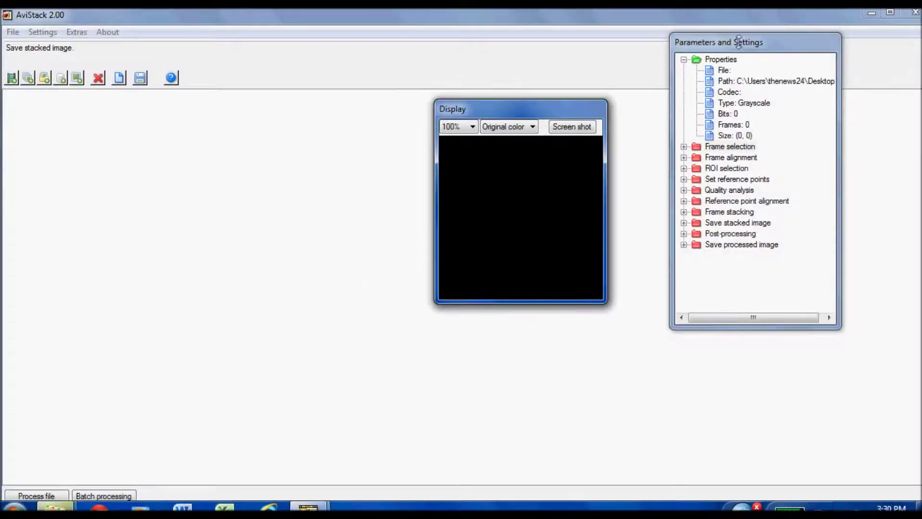
- Set the display updating option to None
{"action": "left_click", "coordinate": [161, 199]}
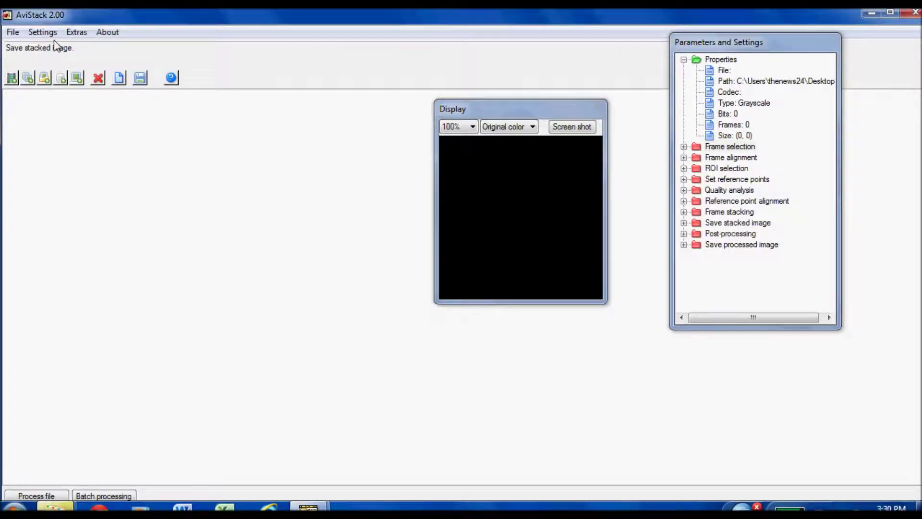
{"action": "left_click", "coordinate": [43, 31]}
{"action": "mouse_move", "coordinate": [73, 94]}
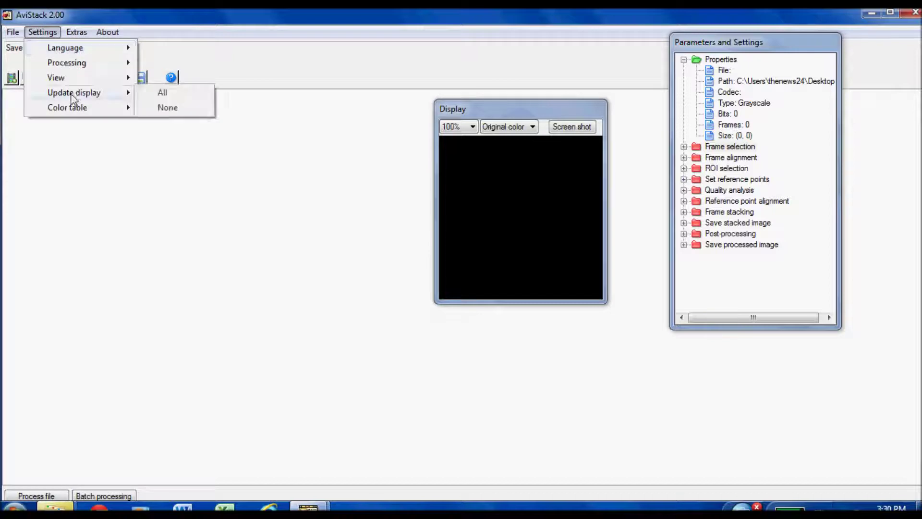
{"action": "left_click", "coordinate": [166, 106]}
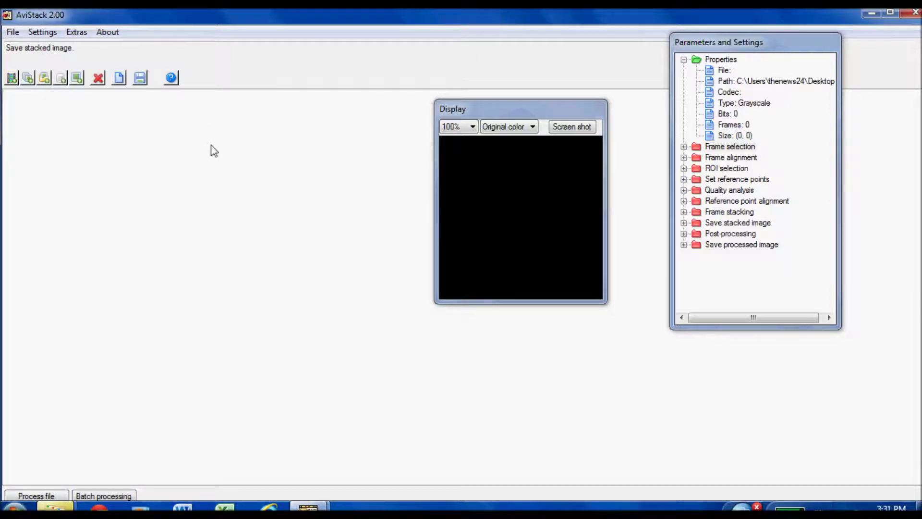
- Load the movie 2.avi from the desktop's New folder and start processing the file
{"action": "left_click", "coordinate": [12, 78]}
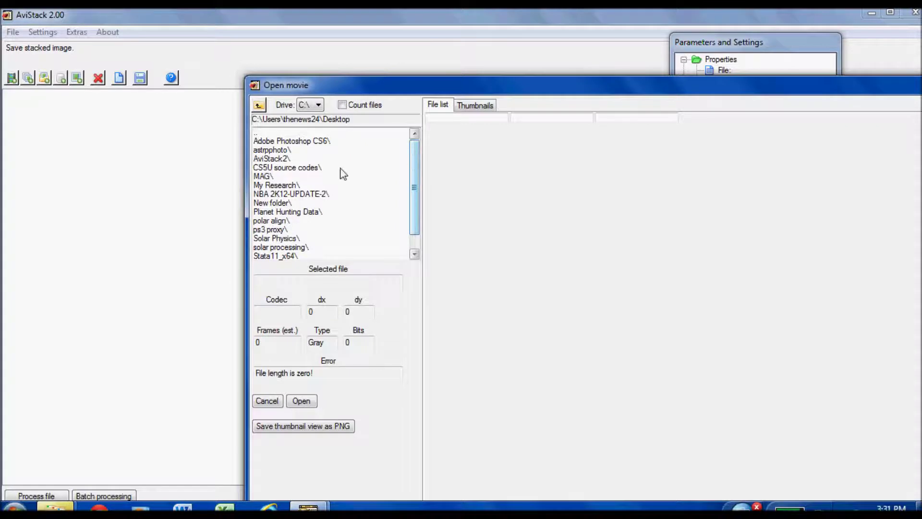
{"action": "double_click", "coordinate": [290, 203]}
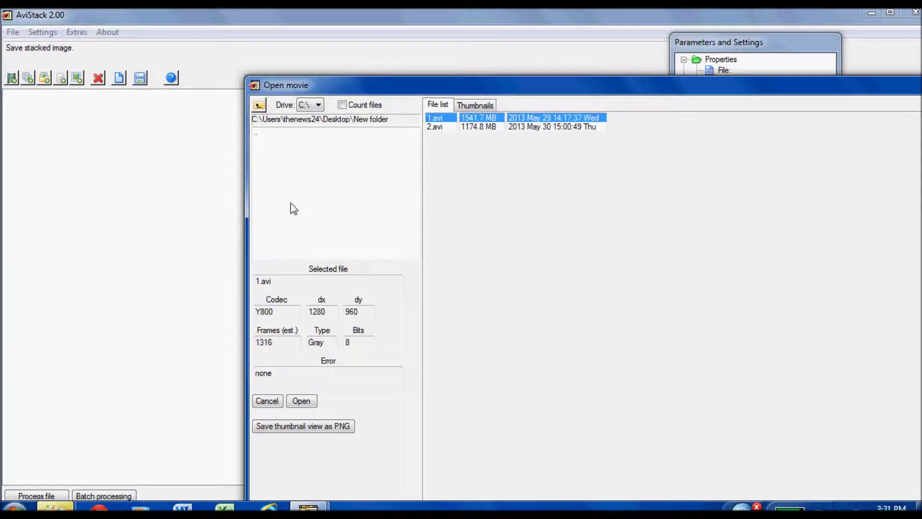
{"action": "left_click", "coordinate": [442, 127]}
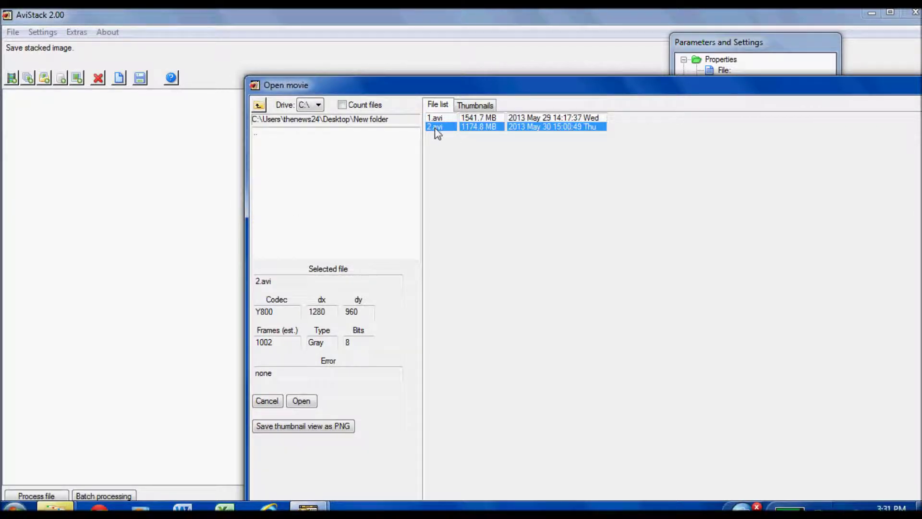
{"action": "left_click", "coordinate": [301, 401]}
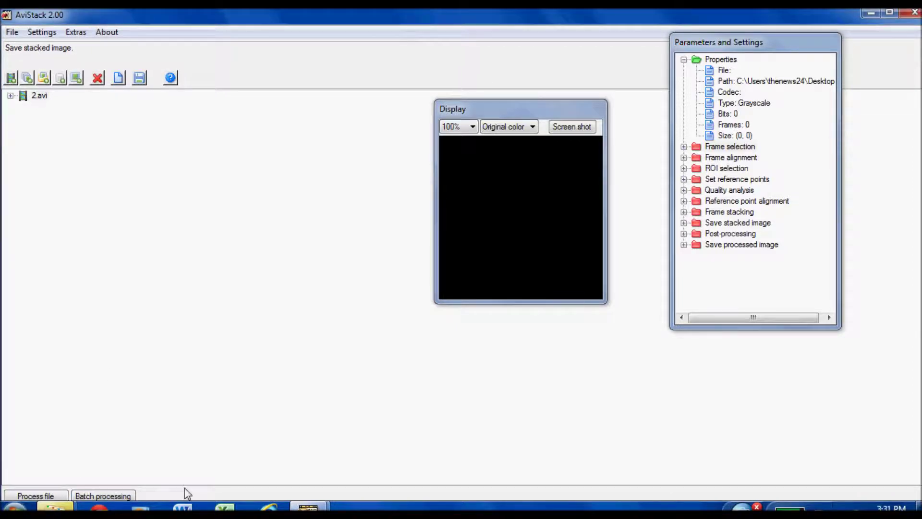
{"action": "left_click", "coordinate": [50, 498]}
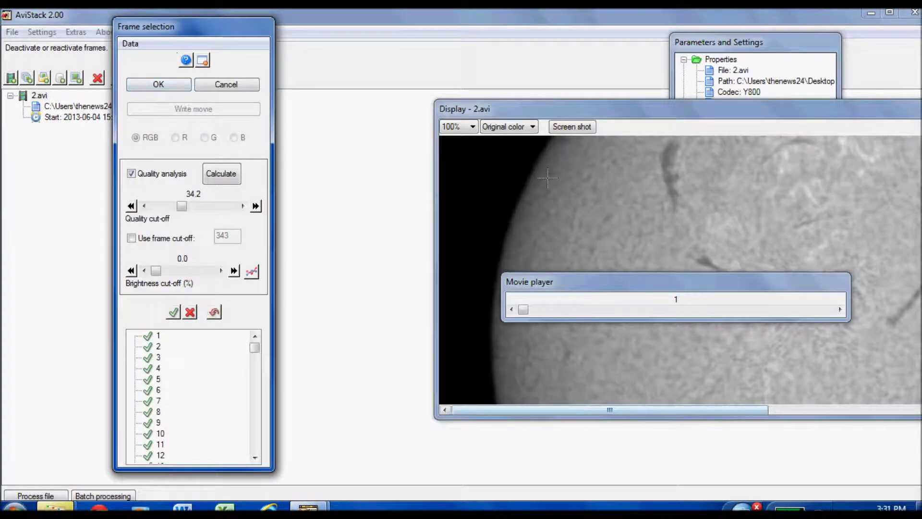
- Arrange the 2.avi Display window beside the Frame selection dialog and place the Movie player below it
{"action": "left_click_drag", "start_coordinate": [577, 114], "coordinate": [458, 122]}
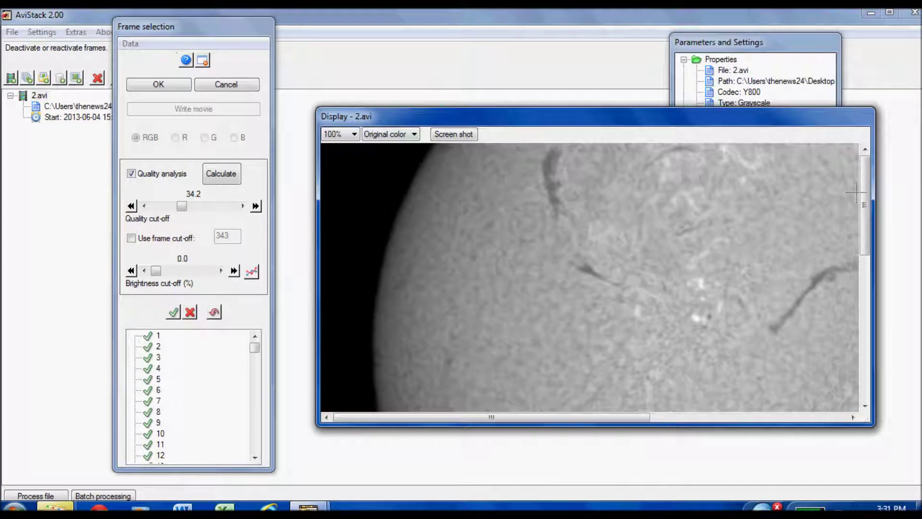
{"action": "left_click_drag", "start_coordinate": [786, 114], "coordinate": [477, 113]}
{"action": "left_click_drag", "start_coordinate": [707, 281], "coordinate": [615, 450]}
{"action": "left_click_drag", "start_coordinate": [431, 117], "coordinate": [824, 59]}
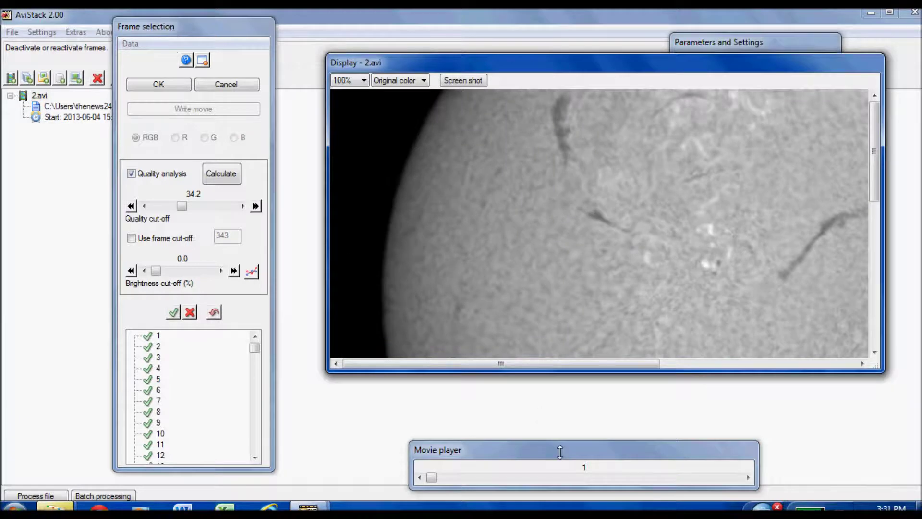
- Reposition the Movie player window, set the quality cut-off to 22.5 and calculate the frame quality
{"action": "left_click_drag", "start_coordinate": [560, 452], "coordinate": [574, 421]}
{"action": "left_click_drag", "start_coordinate": [448, 445], "coordinate": [355, 471]}
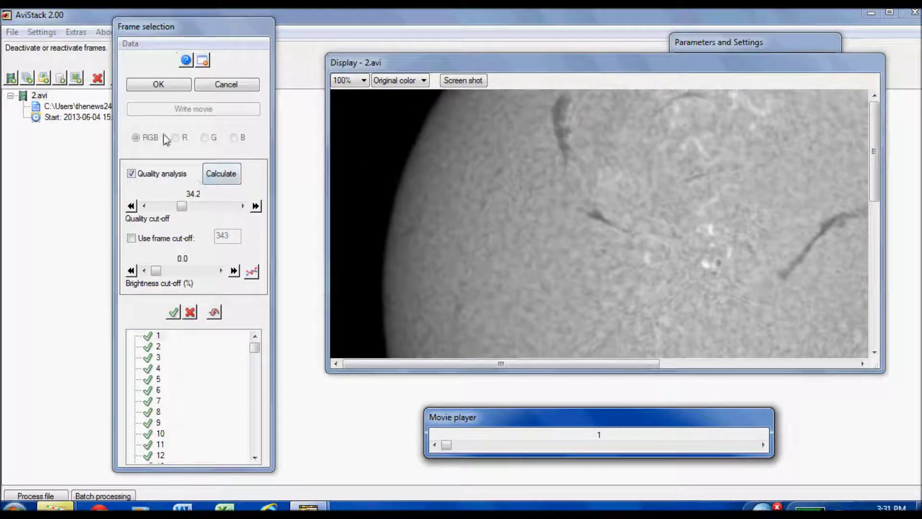
{"action": "left_click_drag", "start_coordinate": [188, 208], "coordinate": [300, 217]}
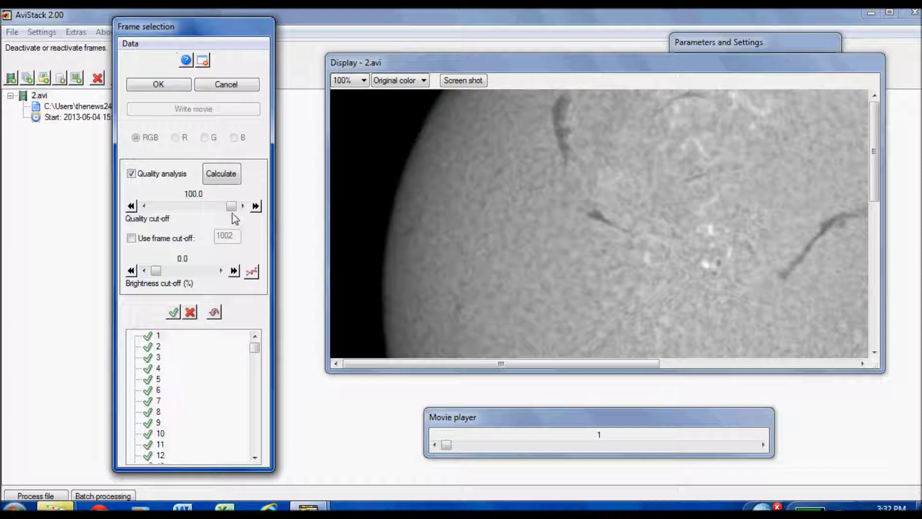
{"action": "left_click_drag", "start_coordinate": [232, 206], "coordinate": [181, 213]}
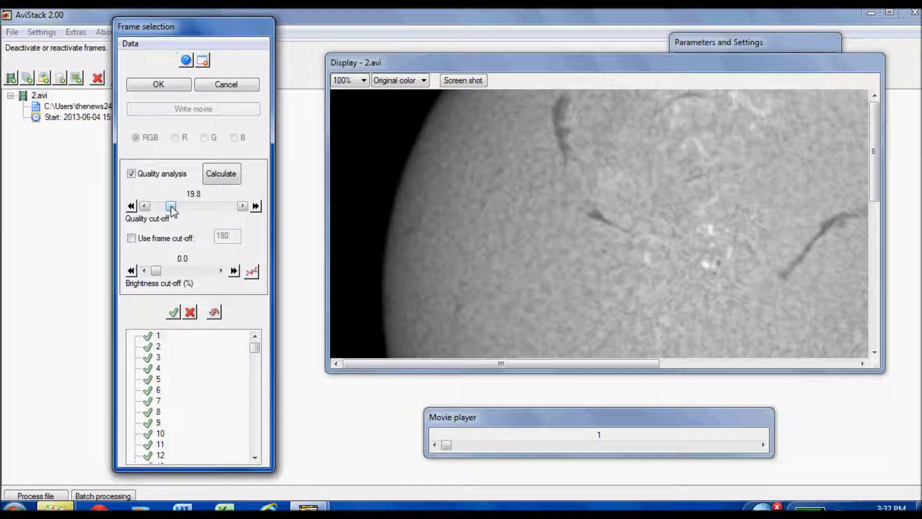
{"action": "left_click_drag", "start_coordinate": [172, 210], "coordinate": [174, 210]}
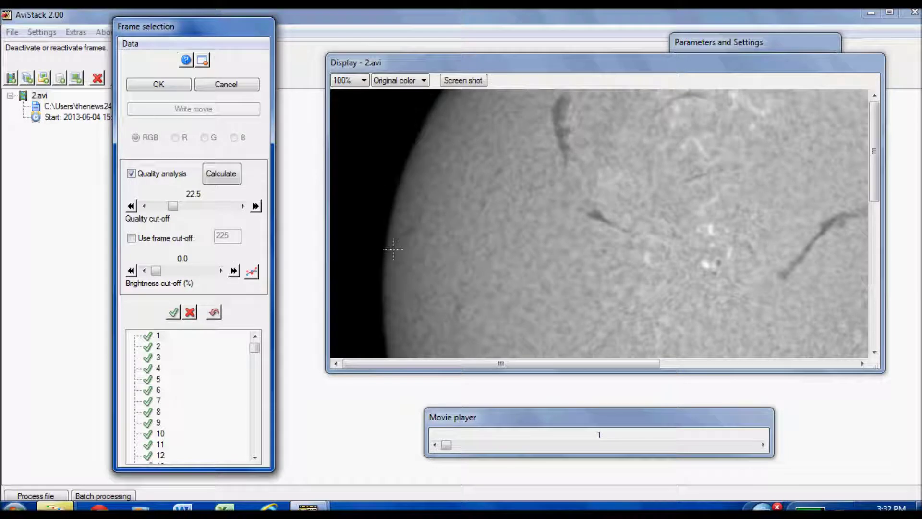
{"action": "left_click", "coordinate": [234, 179]}
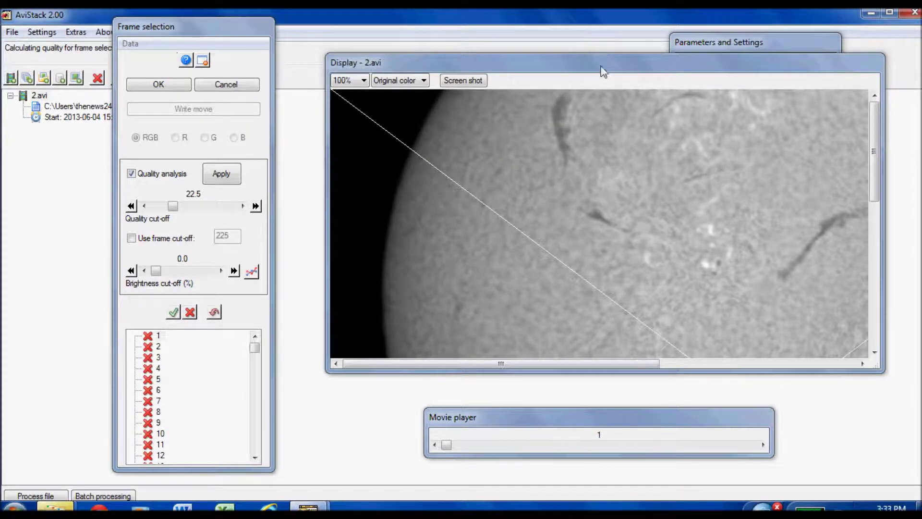
- Reposition the Display window and examine the rejected frames 2, 3, 4 and 6 at the start of the frame list
{"action": "left_click_drag", "start_coordinate": [604, 62], "coordinate": [567, 35]}
{"action": "left_click_drag", "start_coordinate": [838, 105], "coordinate": [855, 118]}
{"action": "left_click", "coordinate": [158, 346]}
{"action": "left_click", "coordinate": [160, 357]}
{"action": "left_click", "coordinate": [160, 368]}
{"action": "left_click", "coordinate": [160, 389]}
- Compare the accepted frame 185 with the rejected frame 186 in the Display window
{"action": "scroll", "coordinate": [255, 350], "scroll_direction": "down", "scroll_amount": 11}
{"action": "left_click", "coordinate": [151, 445]}
{"action": "left_click_drag", "start_coordinate": [256, 357], "coordinate": [257, 373]}
{"action": "left_click", "coordinate": [164, 336]}
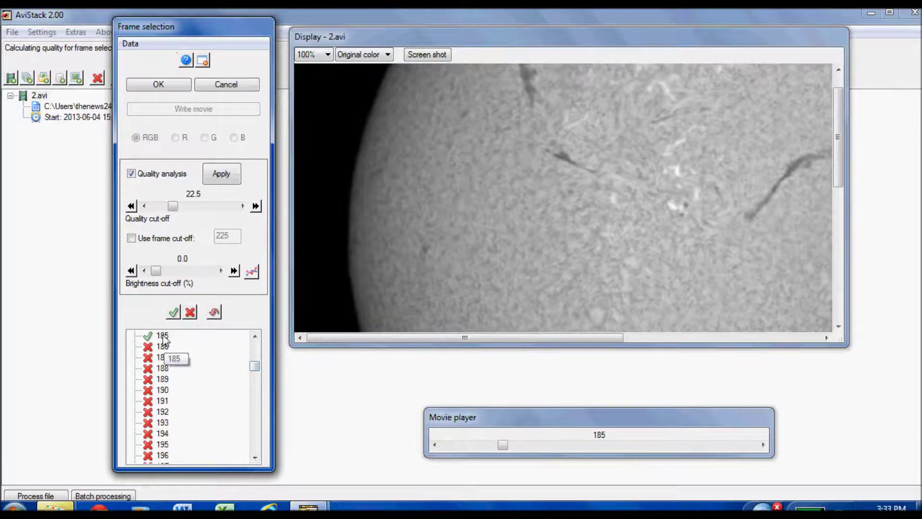
{"action": "left_click", "coordinate": [159, 348]}
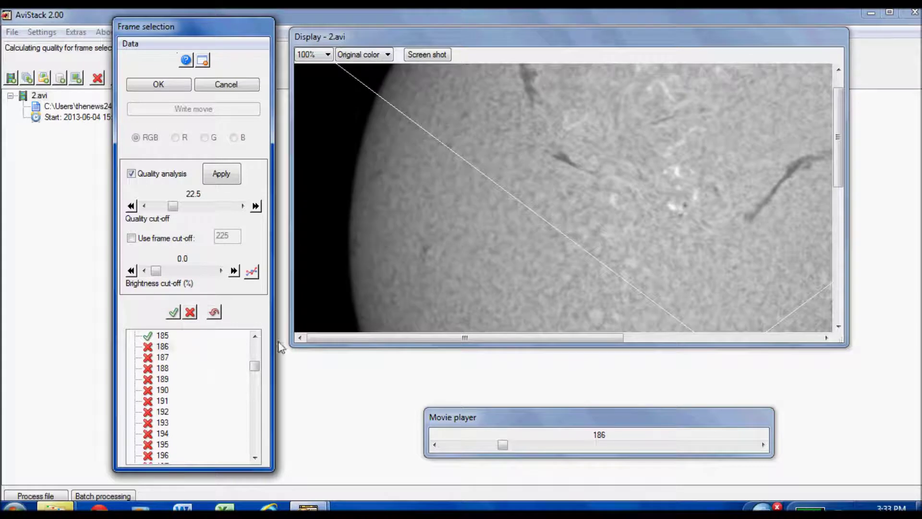
{"action": "left_click", "coordinate": [165, 335]}
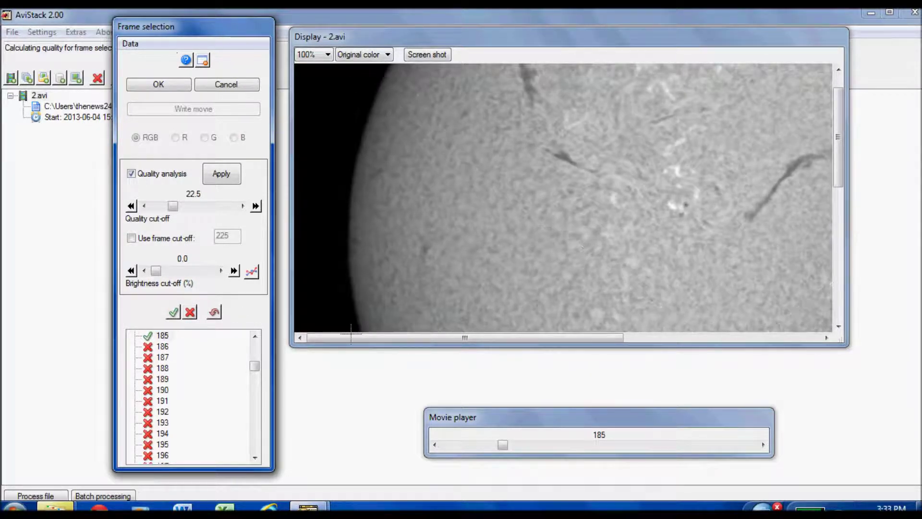
{"action": "mouse_move", "coordinate": [838, 163]}
{"action": "left_mouse_down"}
{"action": "mouse_move", "coordinate": [839, 269]}
{"action": "mouse_move", "coordinate": [838, 150]}
{"action": "left_mouse_up"}
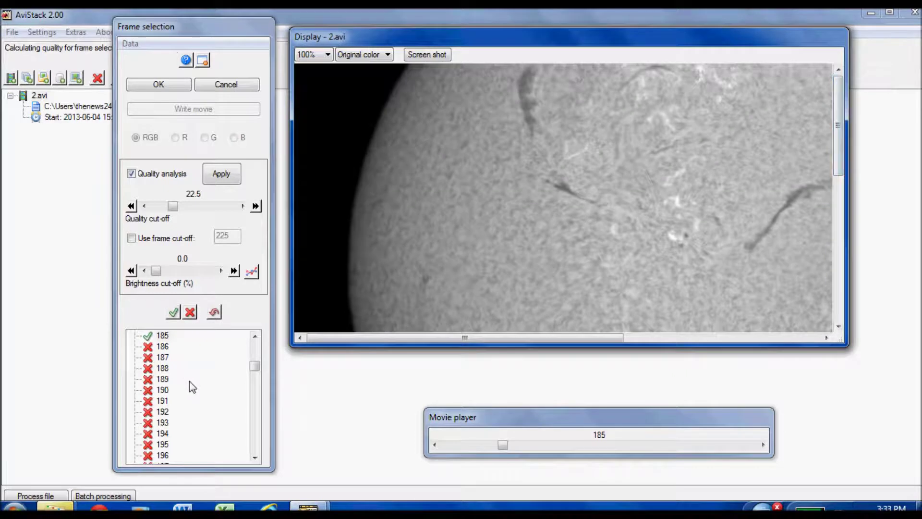
- Examine frames 295, 298, 294 and 812 and check the selection marks near the end of the frame list
{"action": "left_click_drag", "start_coordinate": [256, 373], "coordinate": [255, 377]}
{"action": "left_click", "coordinate": [168, 416]}
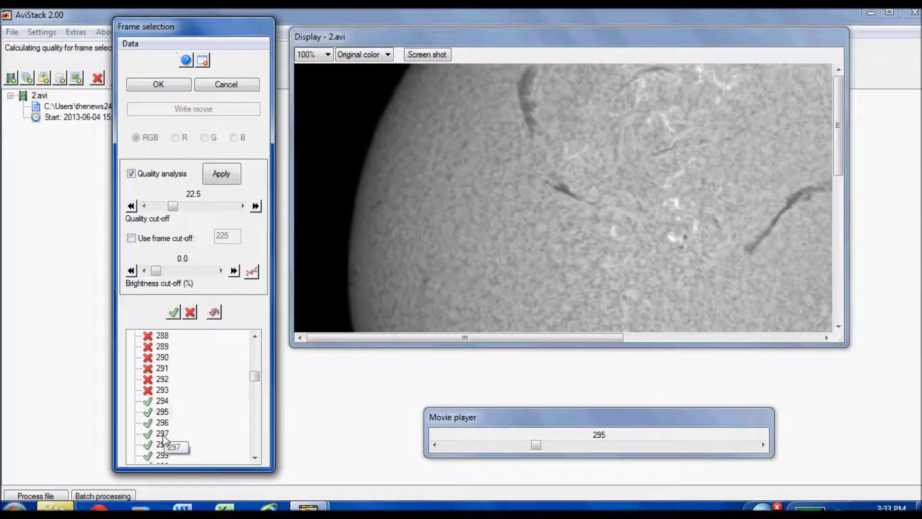
{"action": "left_click", "coordinate": [157, 448]}
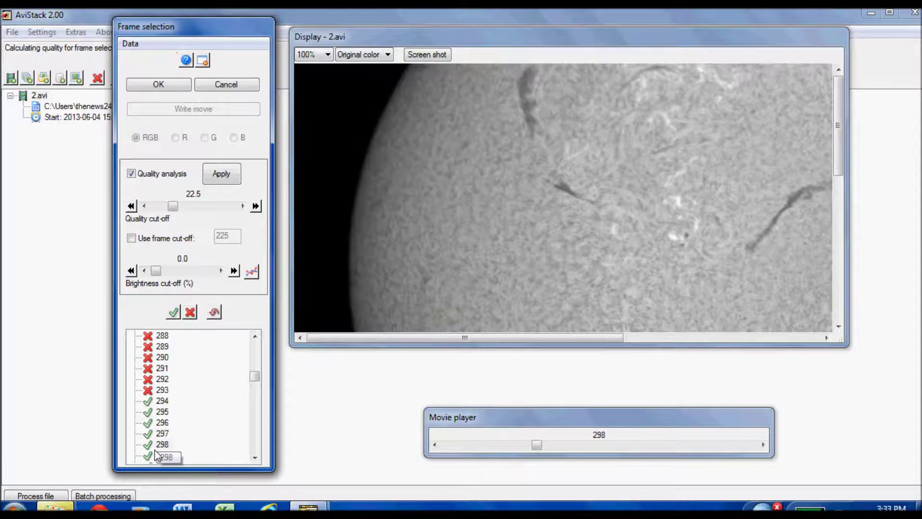
{"action": "left_click", "coordinate": [160, 401]}
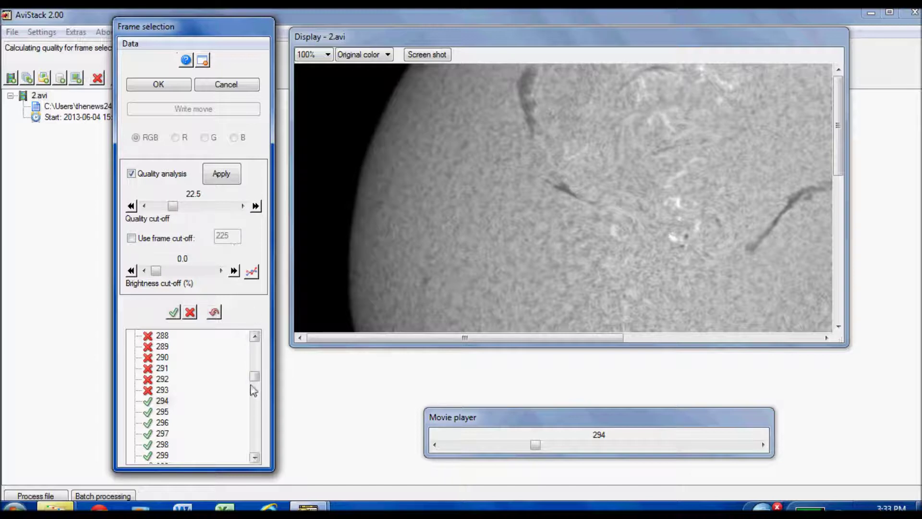
{"action": "left_click_drag", "start_coordinate": [255, 378], "coordinate": [255, 428]}
{"action": "left_click", "coordinate": [165, 403]}
{"action": "left_click", "coordinate": [171, 391]}
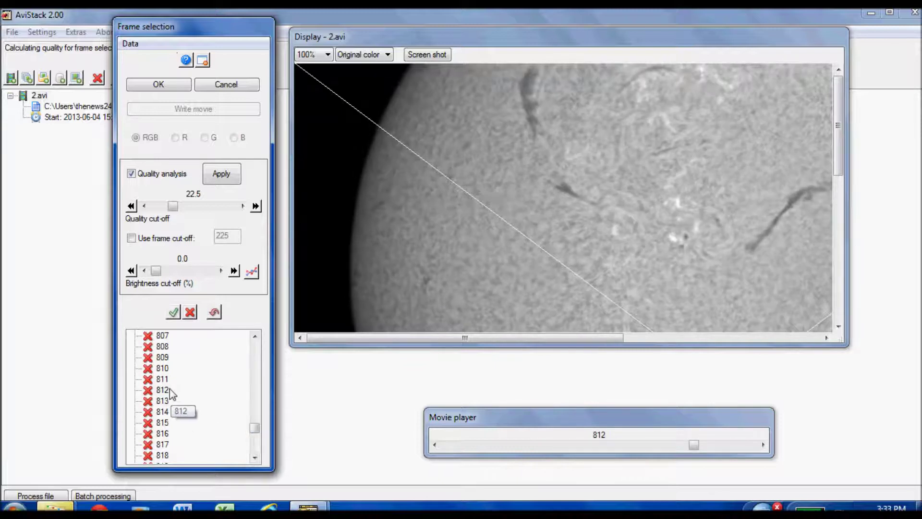
{"action": "left_click_drag", "start_coordinate": [261, 435], "coordinate": [259, 451]}
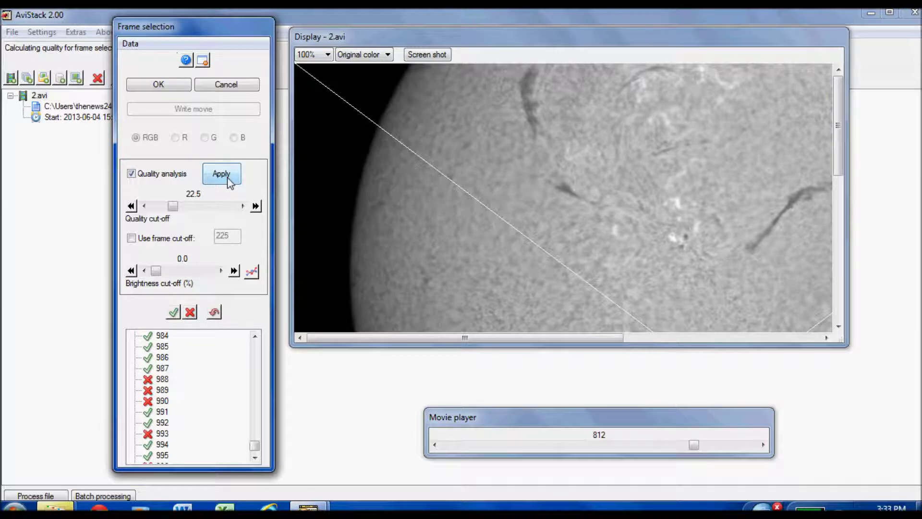
- Rearrange the Display and Parameters and Settings windows, and accept the frame selection to start the automatic processing
{"action": "left_click_drag", "start_coordinate": [499, 42], "coordinate": [262, 72]}
{"action": "left_click_drag", "start_coordinate": [748, 42], "coordinate": [737, 48]}
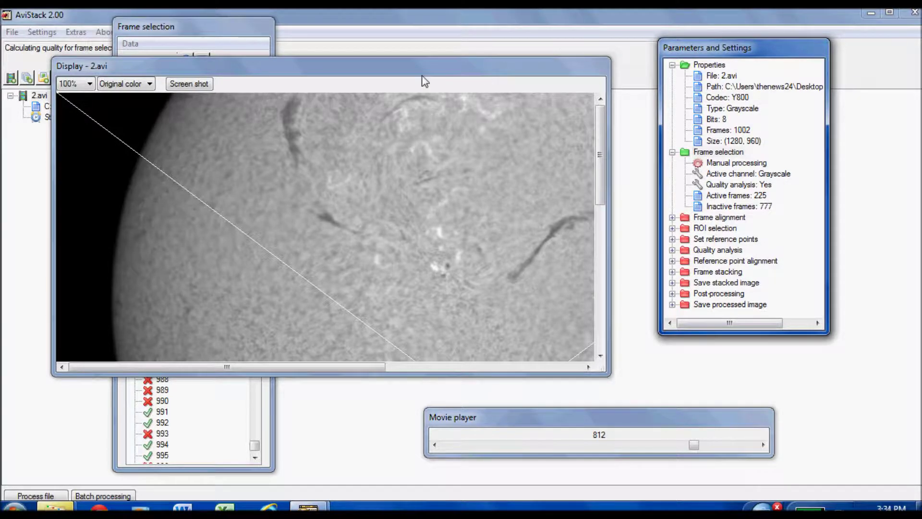
{"action": "left_click_drag", "start_coordinate": [382, 66], "coordinate": [630, 122]}
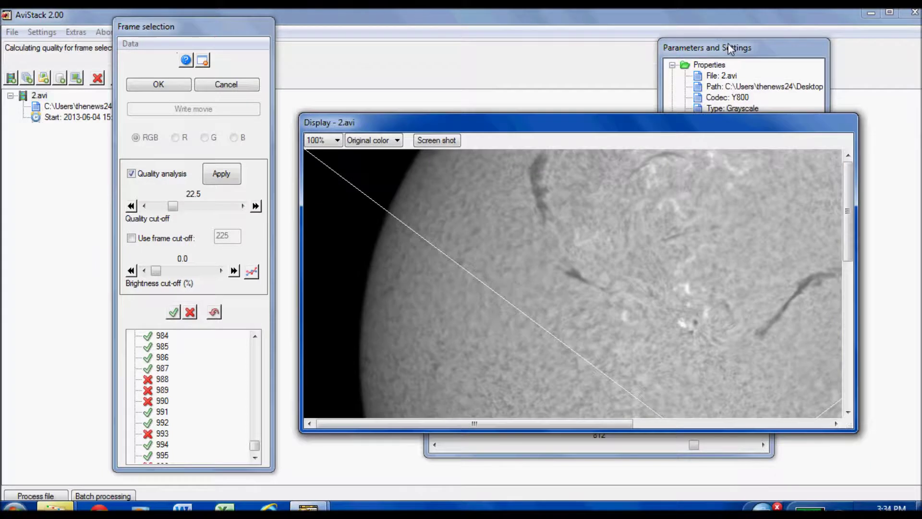
{"action": "left_click", "coordinate": [728, 44]}
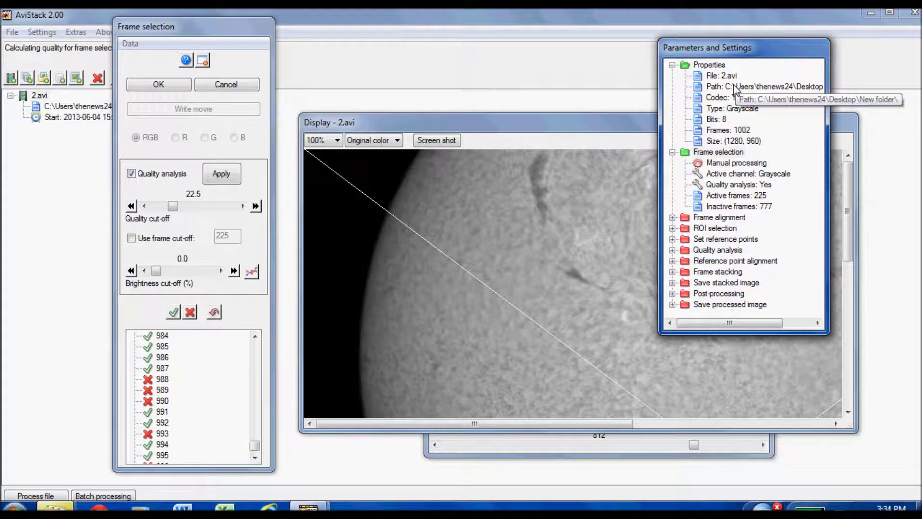
{"action": "left_click", "coordinate": [169, 96]}
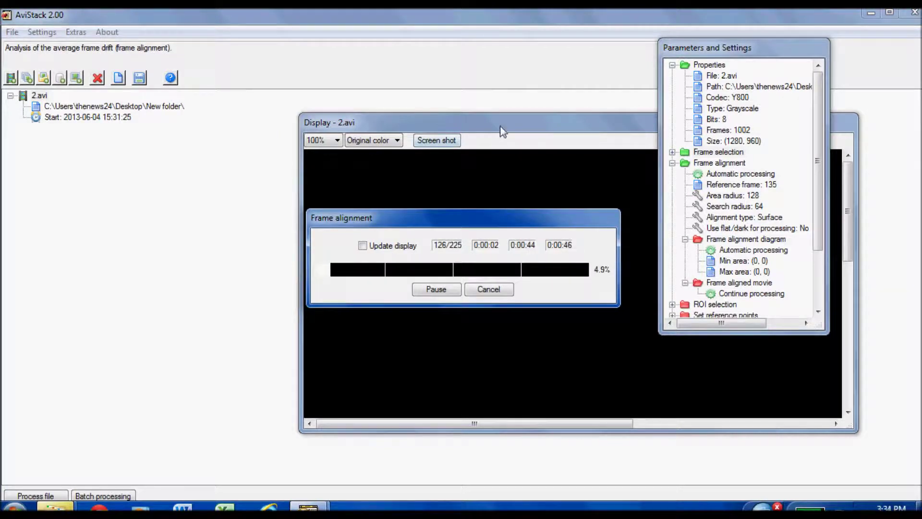
- Move the Frame alignment window aside and watch the alignment by temporarily turning on display updating
{"action": "left_click_drag", "start_coordinate": [409, 224], "coordinate": [340, 234]}
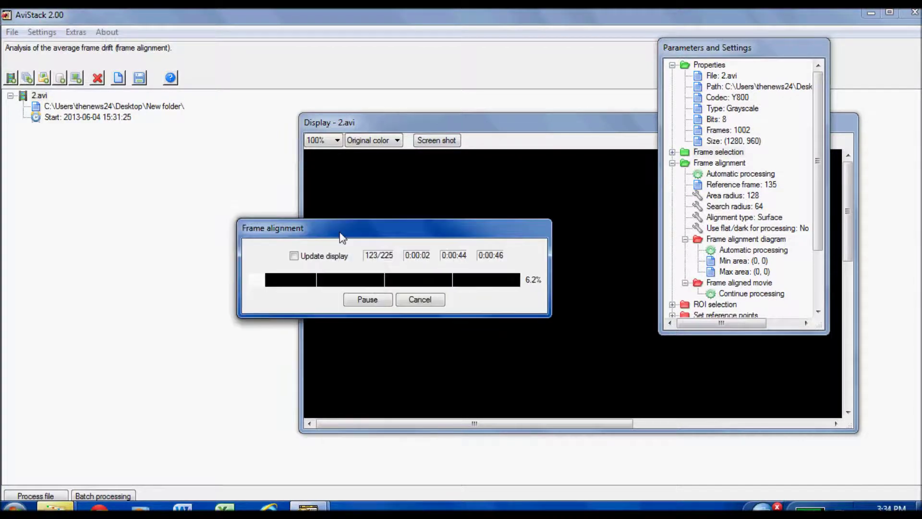
{"action": "left_click", "coordinate": [295, 257]}
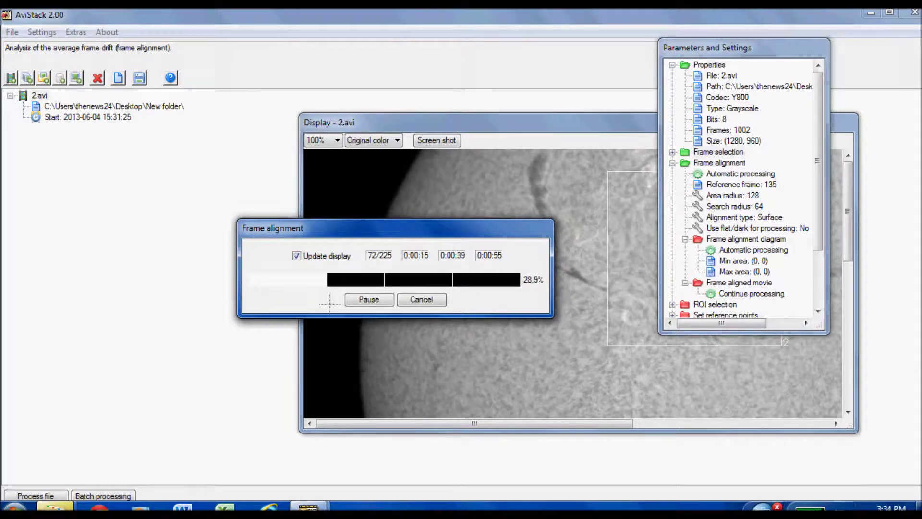
{"action": "left_click", "coordinate": [297, 256]}
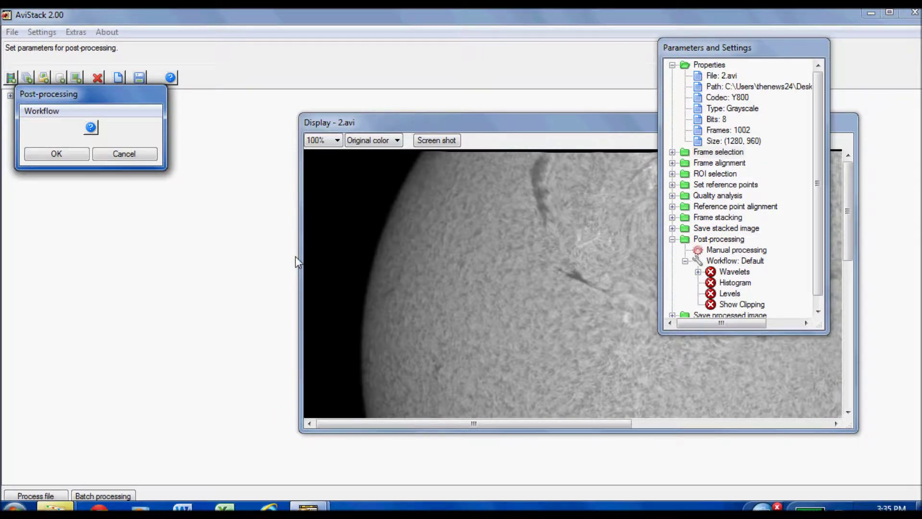
- Cancel the post-processing dialog and minimize the open windows to reach the desktop
{"action": "left_click_drag", "start_coordinate": [93, 100], "coordinate": [136, 115]}
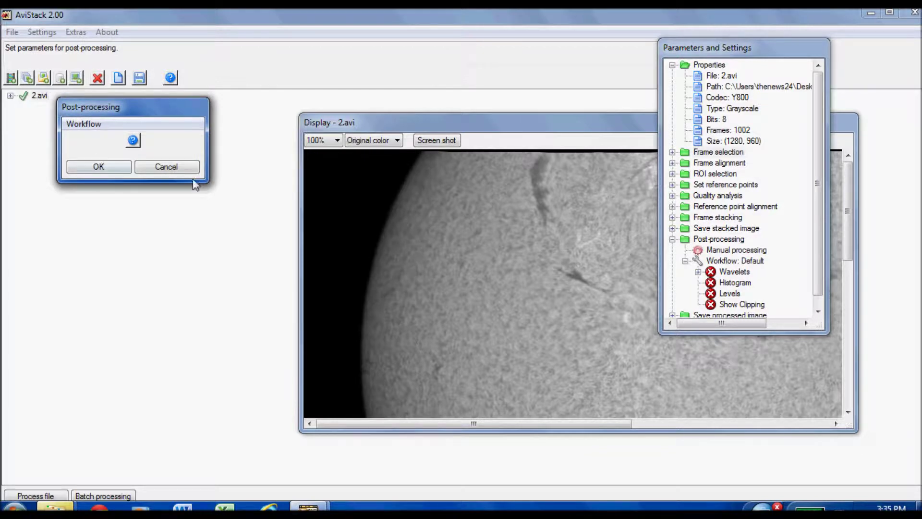
{"action": "left_click", "coordinate": [176, 167]}
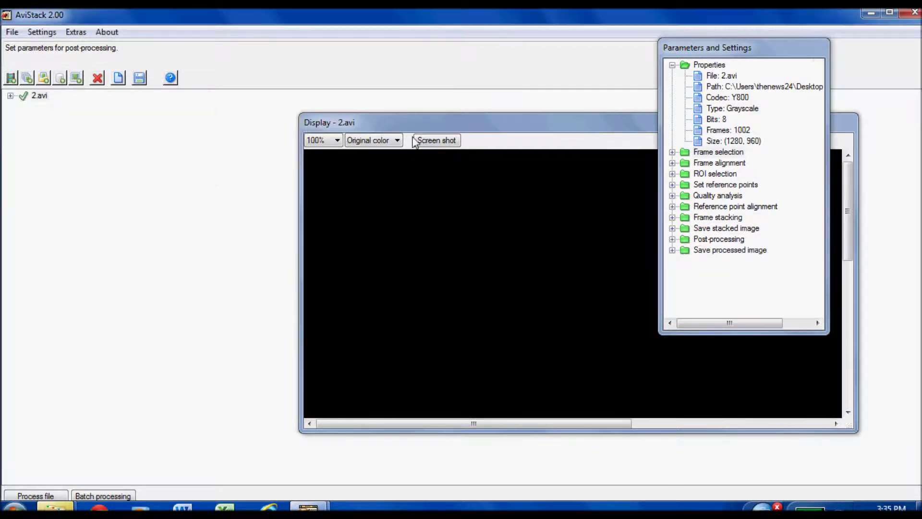
{"action": "left_click", "coordinate": [870, 15]}
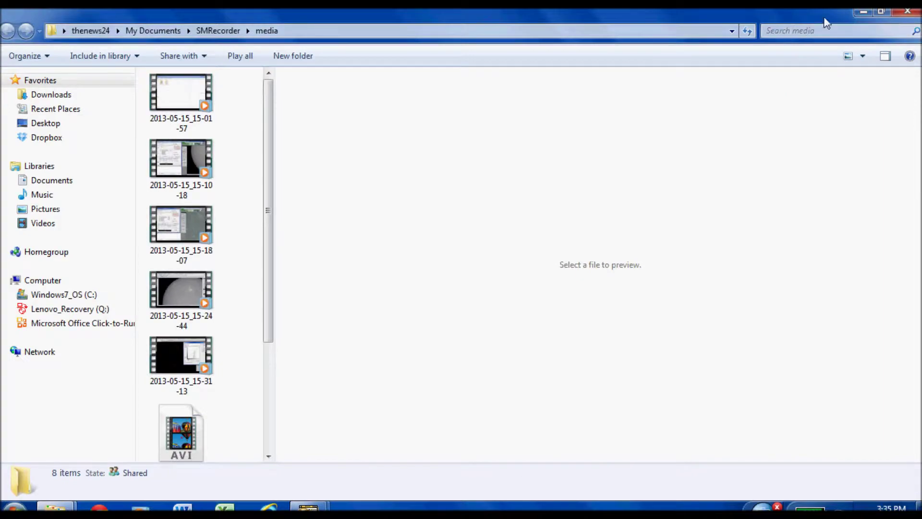
{"action": "left_click", "coordinate": [863, 12]}
{"action": "left_click", "coordinate": [863, 12]}
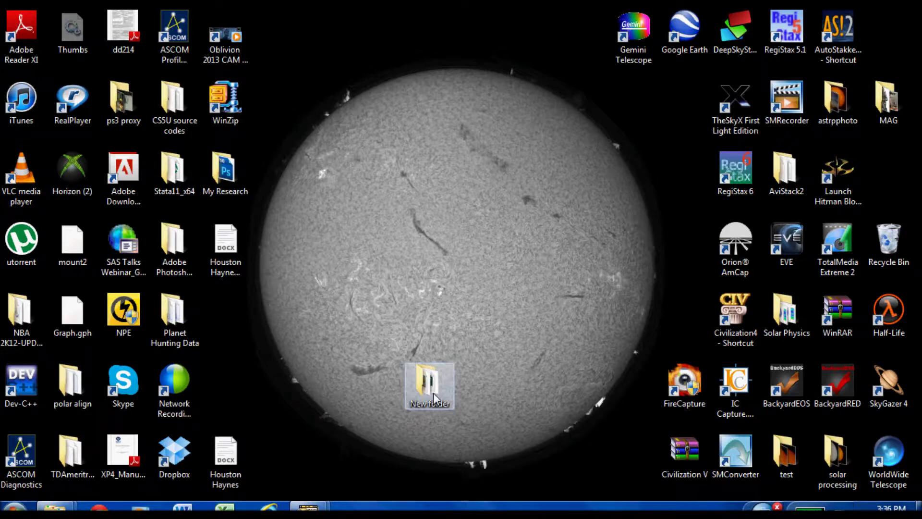
- Open the desktop's New folder, maximize its window and select the stacked image file 2
{"action": "double_click", "coordinate": [417, 390]}
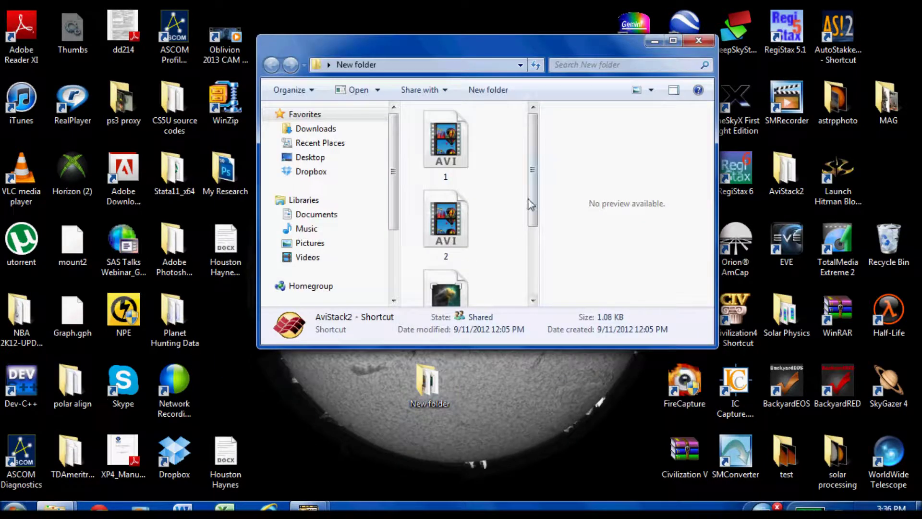
{"action": "left_click_drag", "start_coordinate": [531, 205], "coordinate": [534, 231]}
{"action": "left_click", "coordinate": [674, 41]}
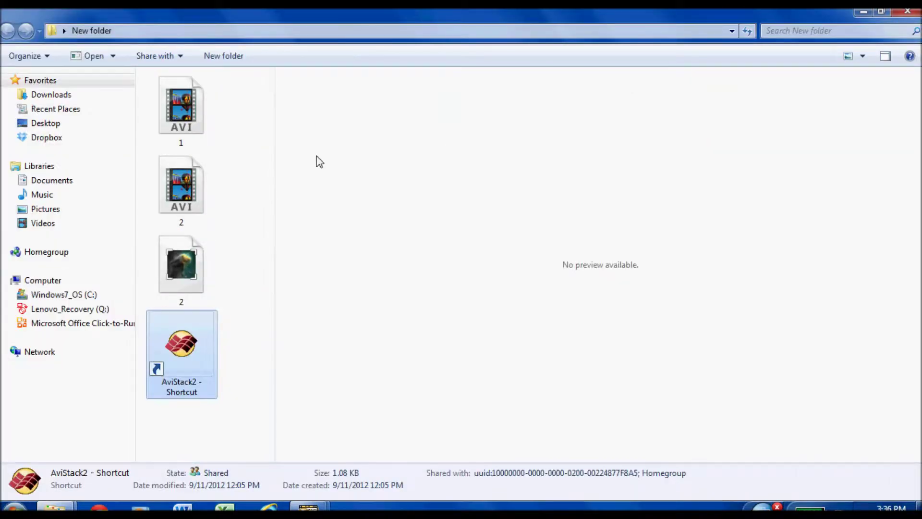
{"action": "left_click", "coordinate": [166, 255]}
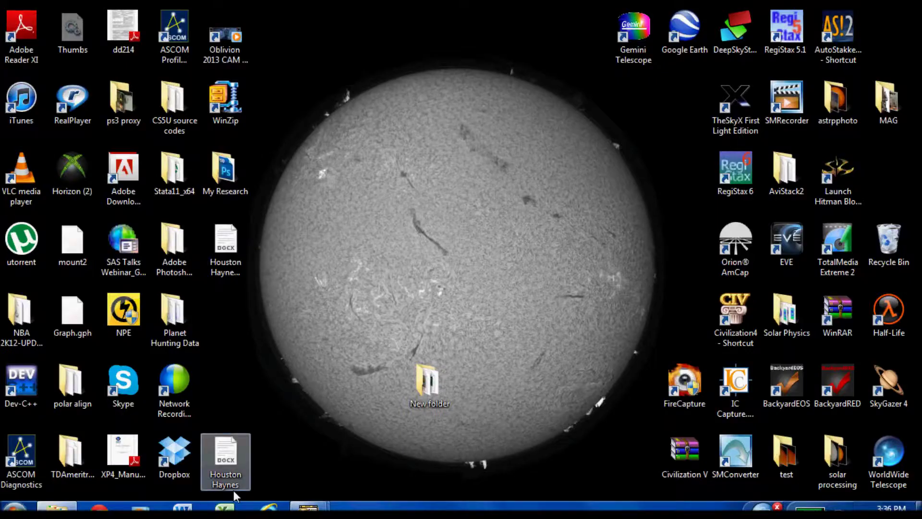
- Return to AviStack, move the Display window aside and review the frame alignment settings in the parameter tree
{"action": "mouse_move", "coordinate": [308, 507]}
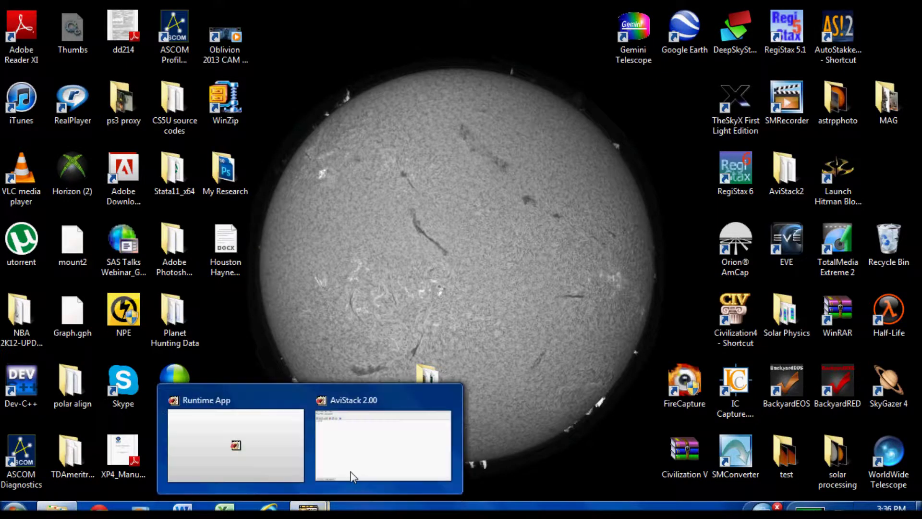
{"action": "left_click", "coordinate": [353, 476]}
{"action": "left_click_drag", "start_coordinate": [581, 126], "coordinate": [371, 73]}
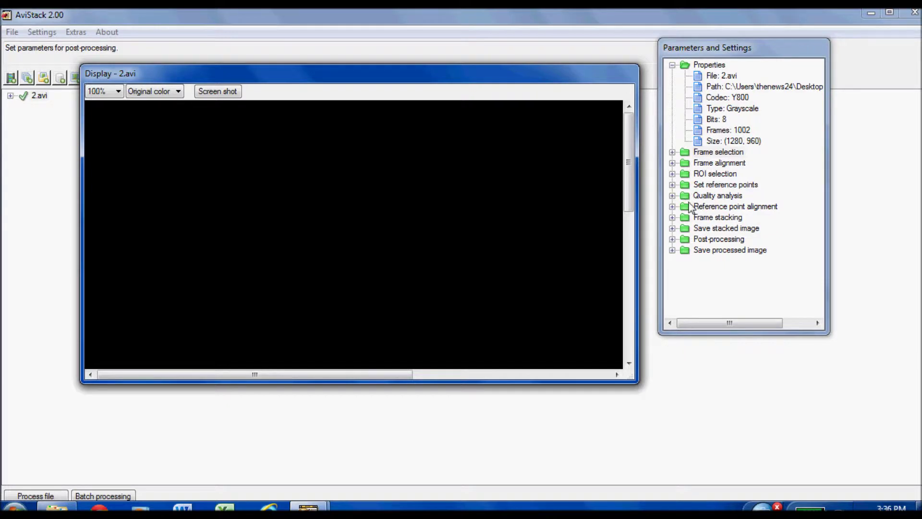
{"action": "left_click", "coordinate": [673, 164]}
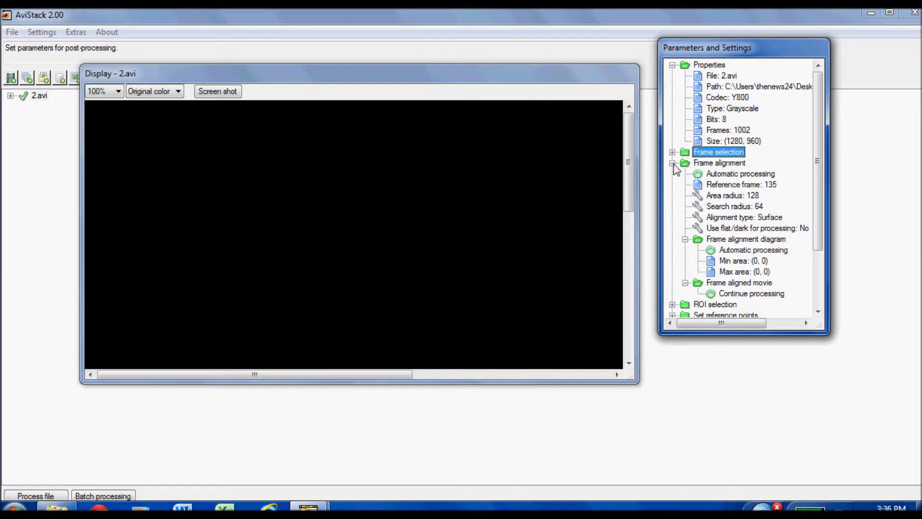
{"action": "left_click", "coordinate": [673, 164]}
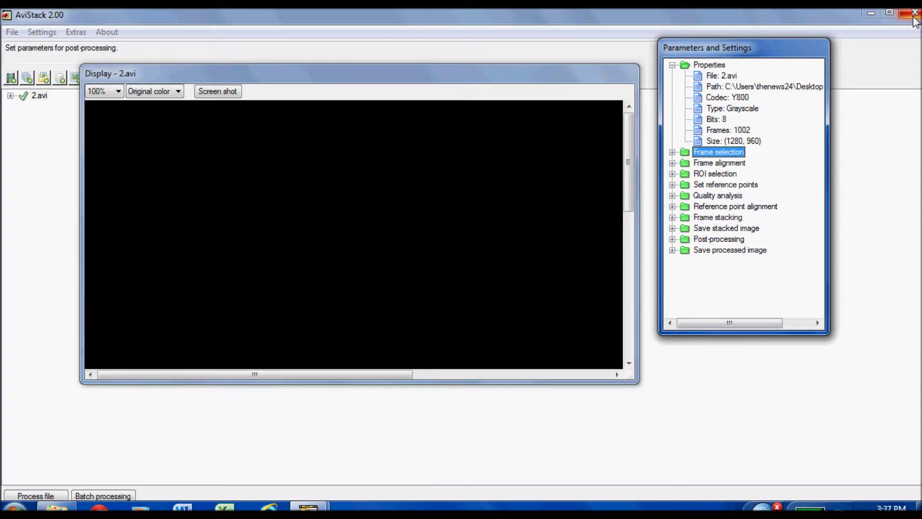
{"action": "left_click_drag", "start_coordinate": [731, 323], "coordinate": [739, 264]}
{"action": "left_click", "coordinate": [671, 163]}
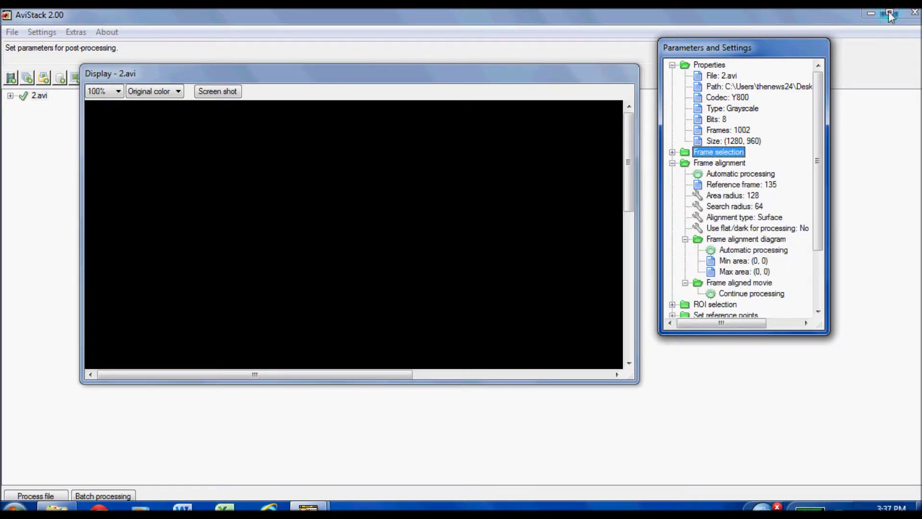
- Close AviStack and launch RegiStax 5.1 from the desktop
{"action": "left_click", "coordinate": [908, 12]}
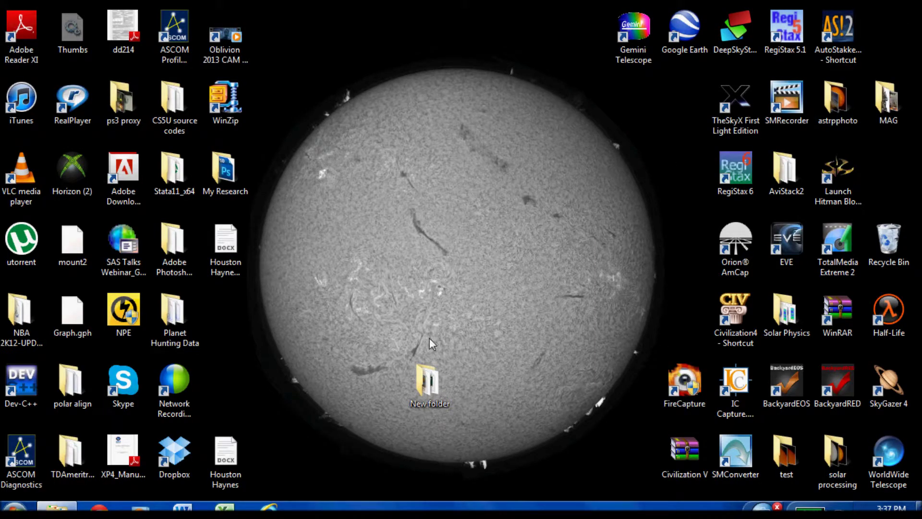
{"action": "double_click", "coordinate": [803, 37]}
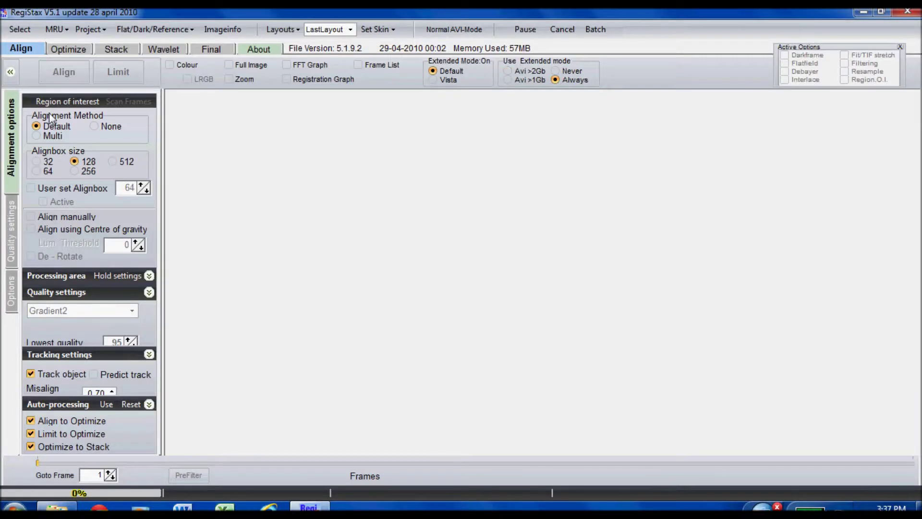
- Open the FIT image 2 from the desktop's New folder
{"action": "left_click", "coordinate": [21, 31]}
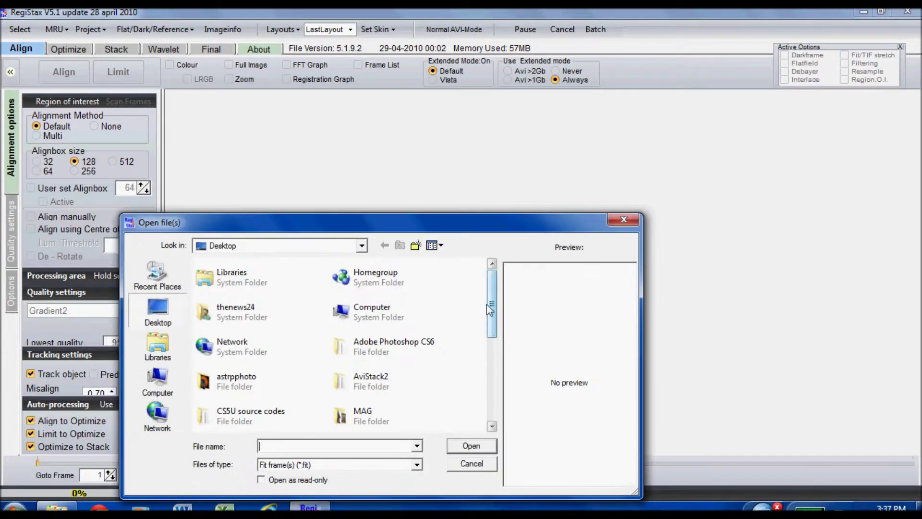
{"action": "left_click_drag", "start_coordinate": [494, 296], "coordinate": [494, 339]}
{"action": "double_click", "coordinate": [222, 379]}
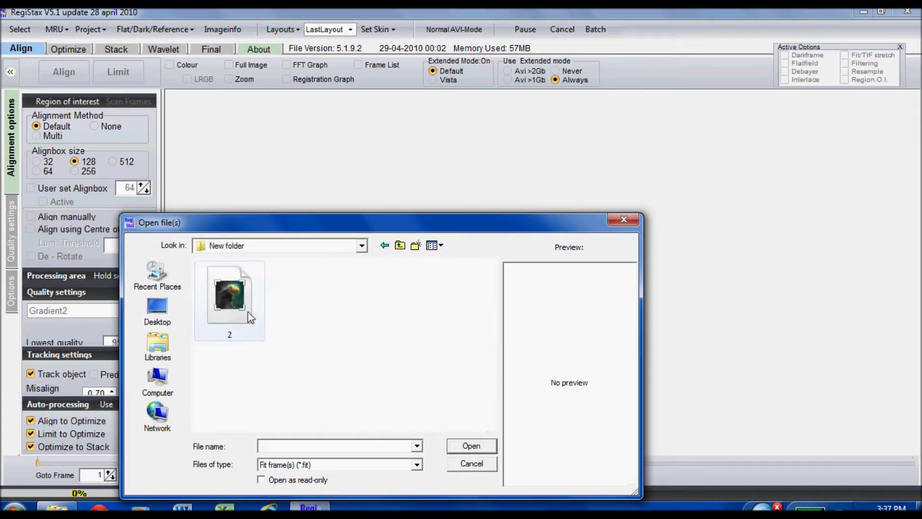
{"action": "left_click", "coordinate": [416, 465]}
{"action": "left_click", "coordinate": [290, 394]}
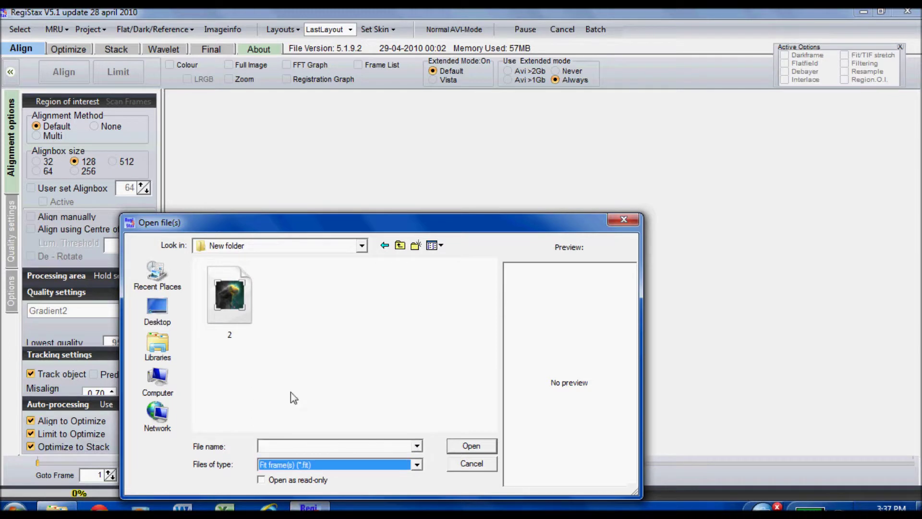
{"action": "double_click", "coordinate": [226, 317]}
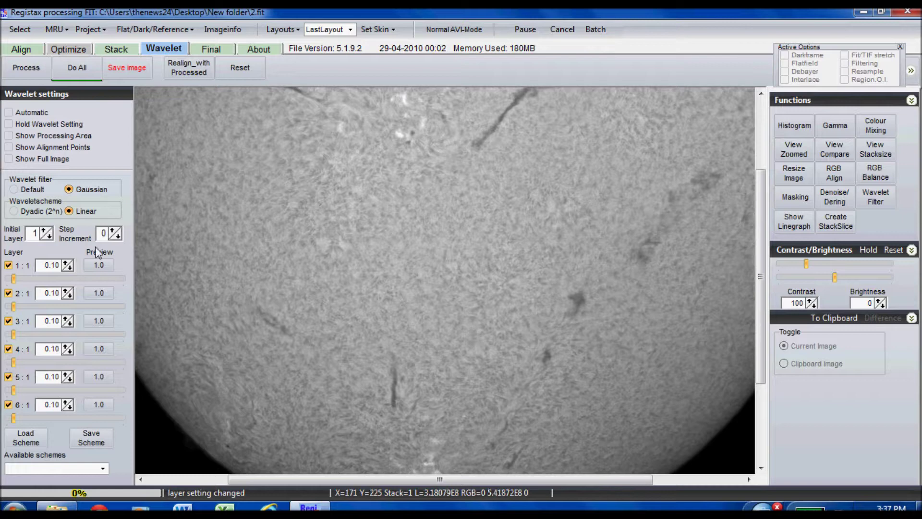
- Set the centre value of the wavelet filter matrix to 1000, apply it, and switch the wavelet filter back to Gaussian
{"action": "left_click", "coordinate": [8, 159]}
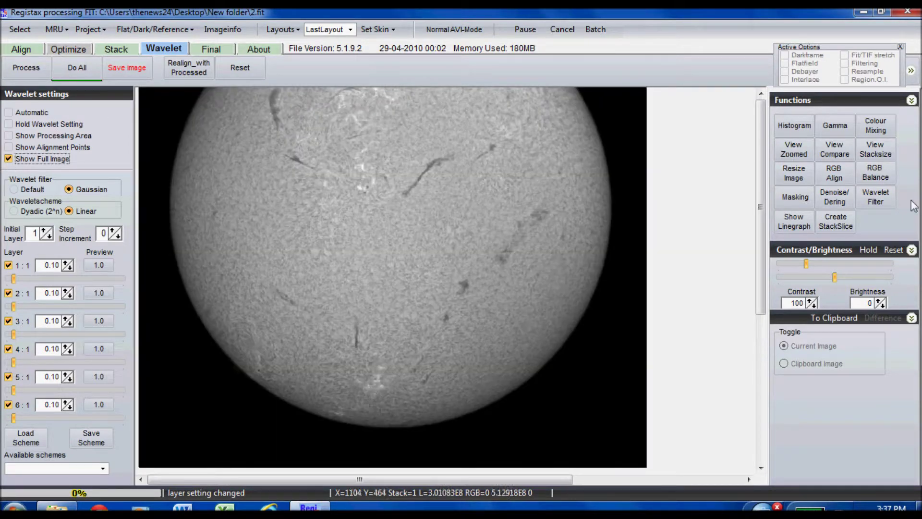
{"action": "left_click", "coordinate": [888, 204]}
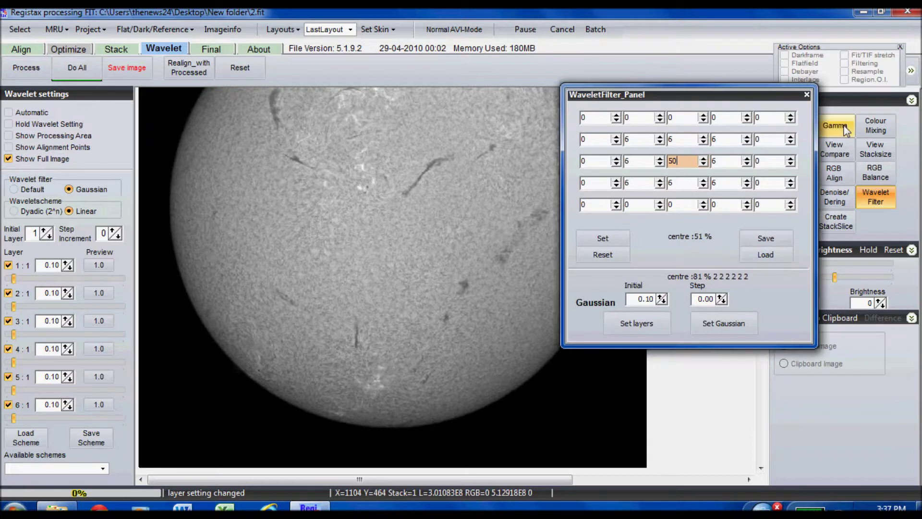
{"action": "key", "text": "BackSpace"}
{"action": "key", "text": "BackSpace"}
{"action": "type", "text": "1000"}
{"action": "left_click", "coordinate": [606, 238]}
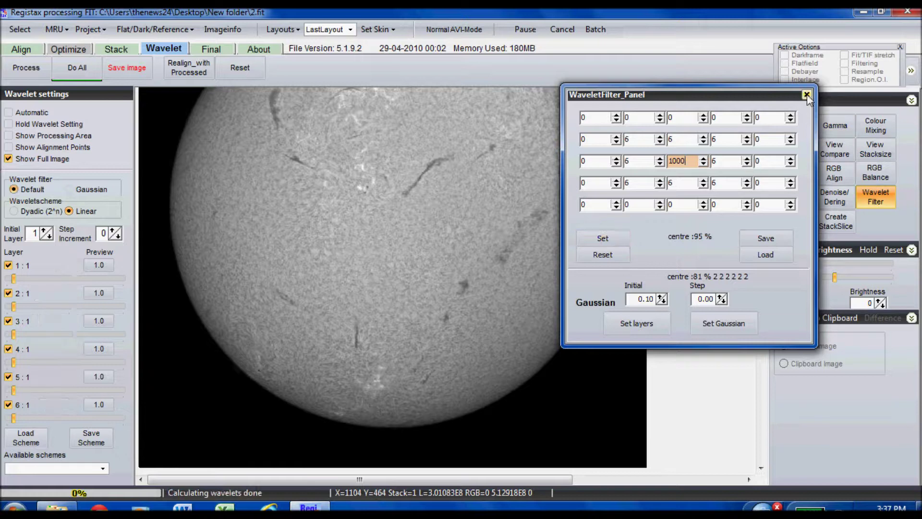
{"action": "left_click", "coordinate": [807, 94]}
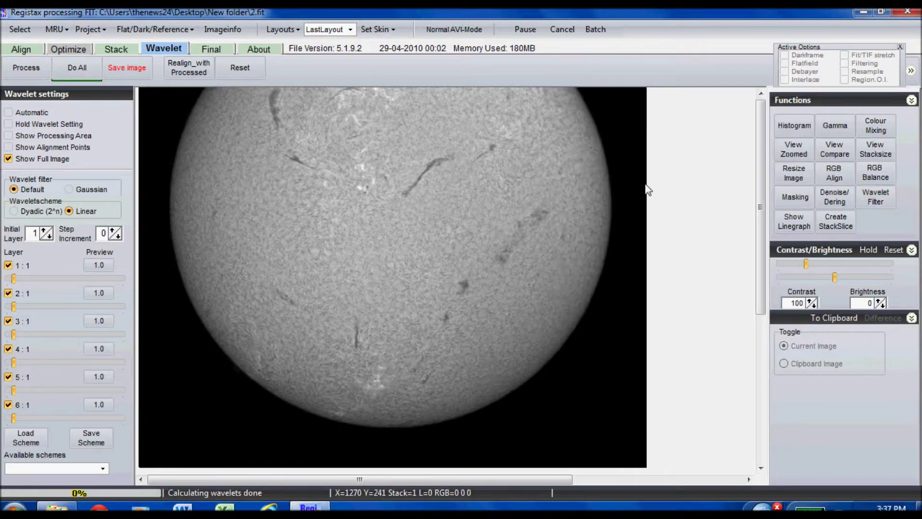
{"action": "left_click", "coordinate": [69, 189]}
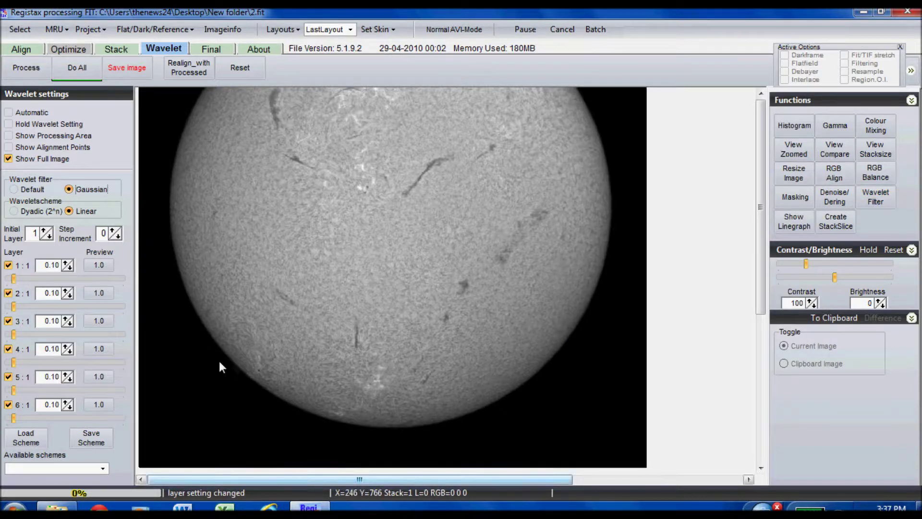
{"action": "left_click", "coordinate": [8, 159]}
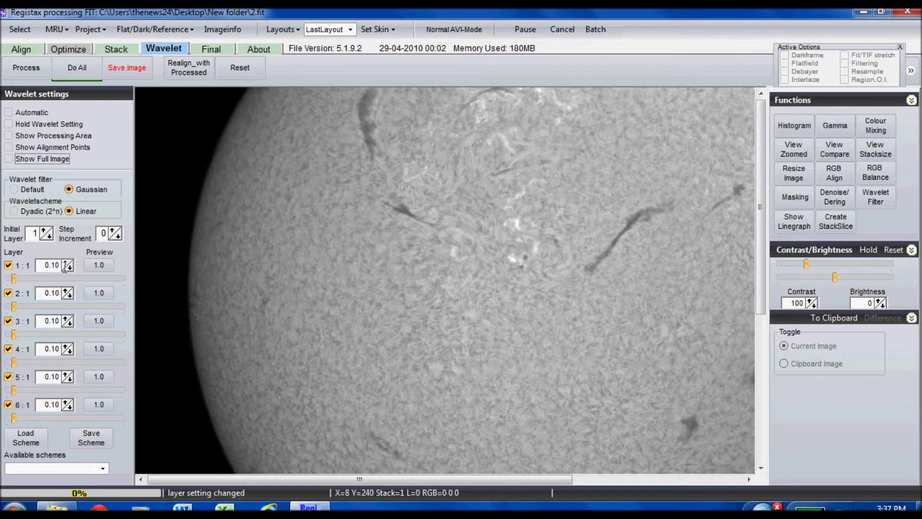
- Try wavelet layer 1 at 4.2 on the whole image, and reset the layer to 1.0 with the image reprocessed
{"action": "left_click", "coordinate": [16, 277]}
{"action": "left_click_drag", "start_coordinate": [15, 277], "coordinate": [18, 279]}
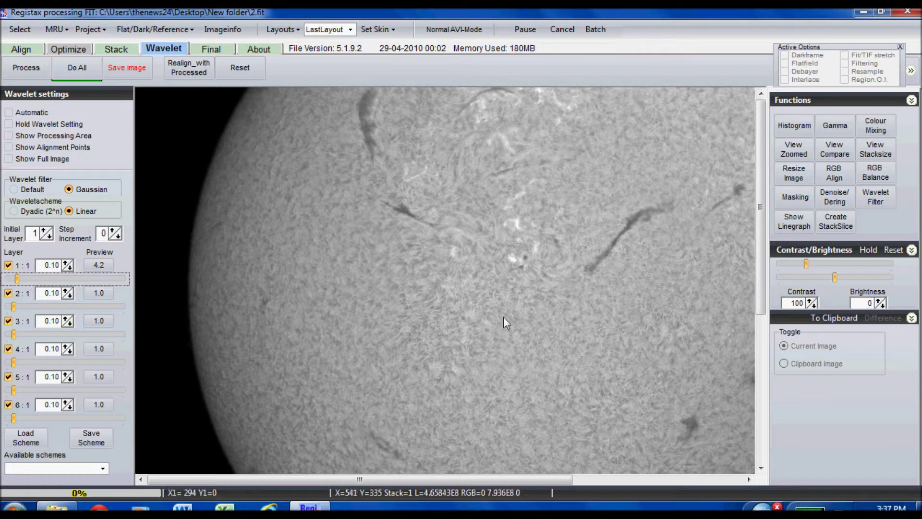
{"action": "left_click", "coordinate": [87, 67]}
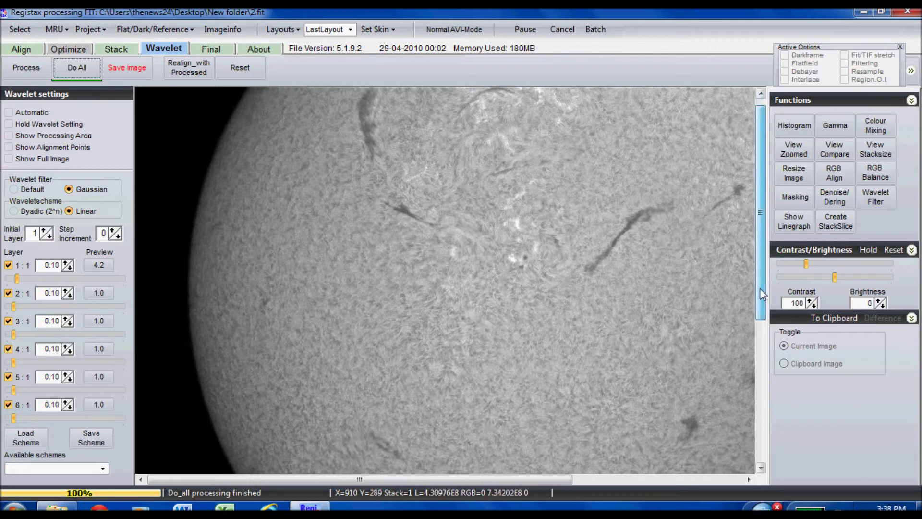
{"action": "left_click_drag", "start_coordinate": [761, 279], "coordinate": [763, 326]}
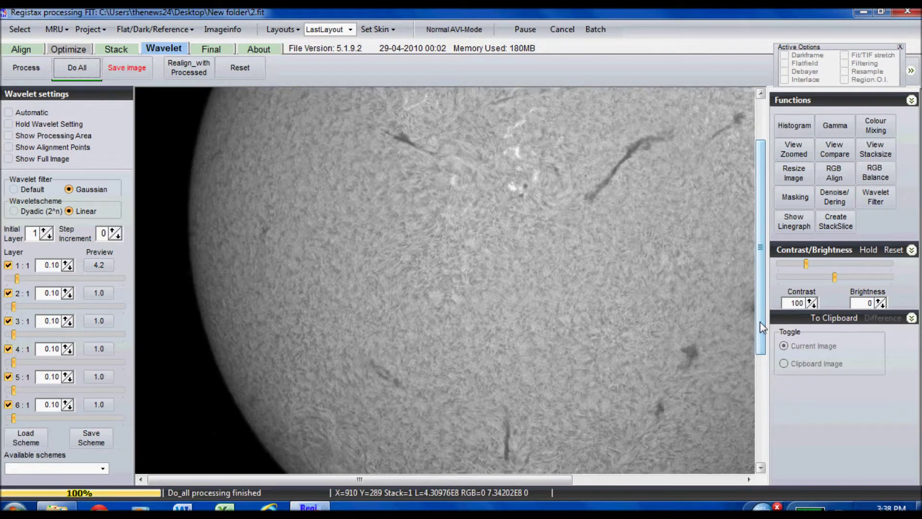
{"action": "right_click", "coordinate": [45, 278]}
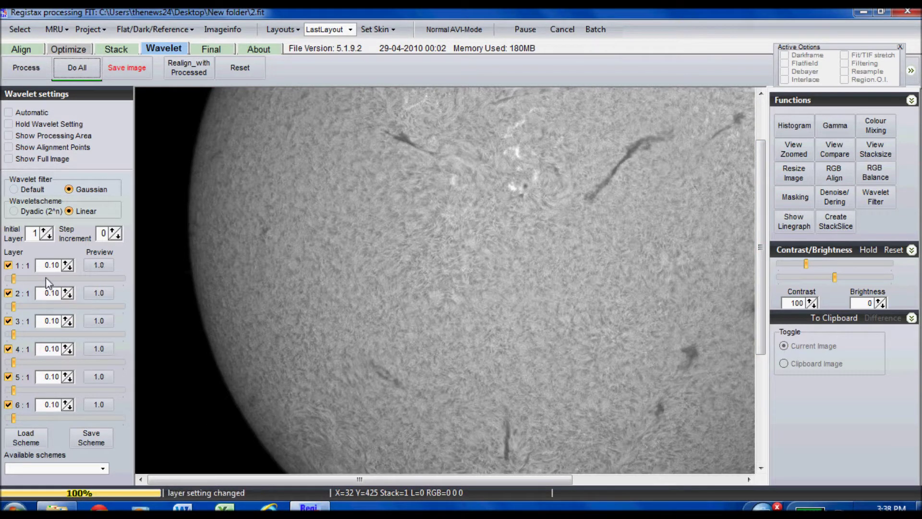
{"action": "left_click", "coordinate": [70, 68]}
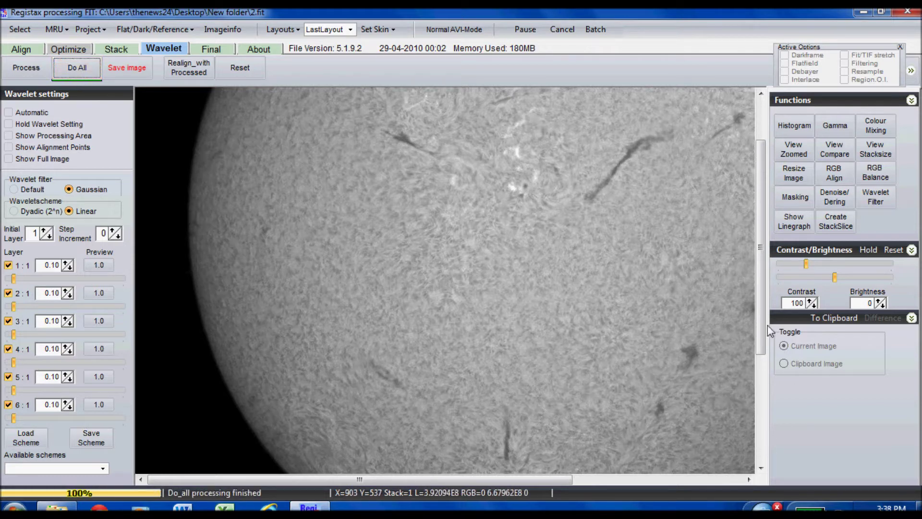
- Set wavelet layer 1 to 3.0 and apply the wavelet processing to the whole image
{"action": "left_click_drag", "start_coordinate": [765, 329], "coordinate": [768, 267]}
{"action": "left_click", "coordinate": [15, 281]}
{"action": "left_click_drag", "start_coordinate": [14, 280], "coordinate": [17, 283]}
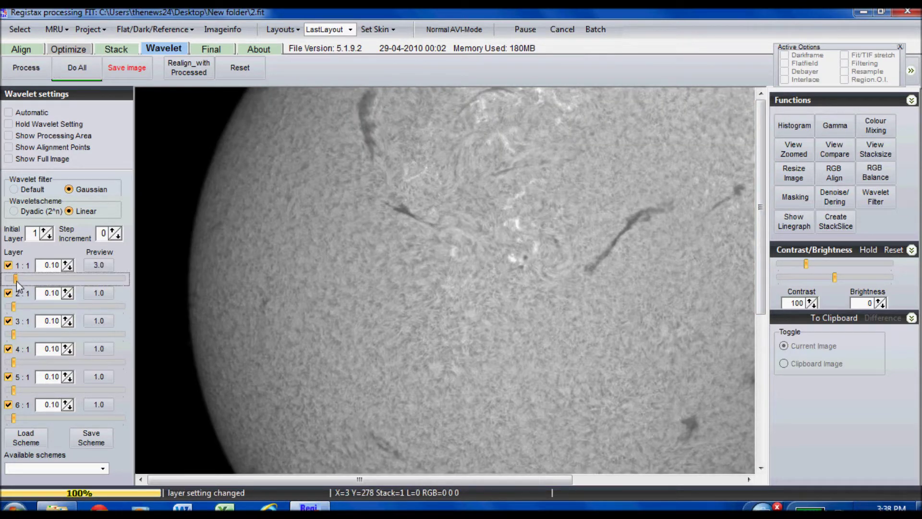
{"action": "left_click", "coordinate": [93, 68]}
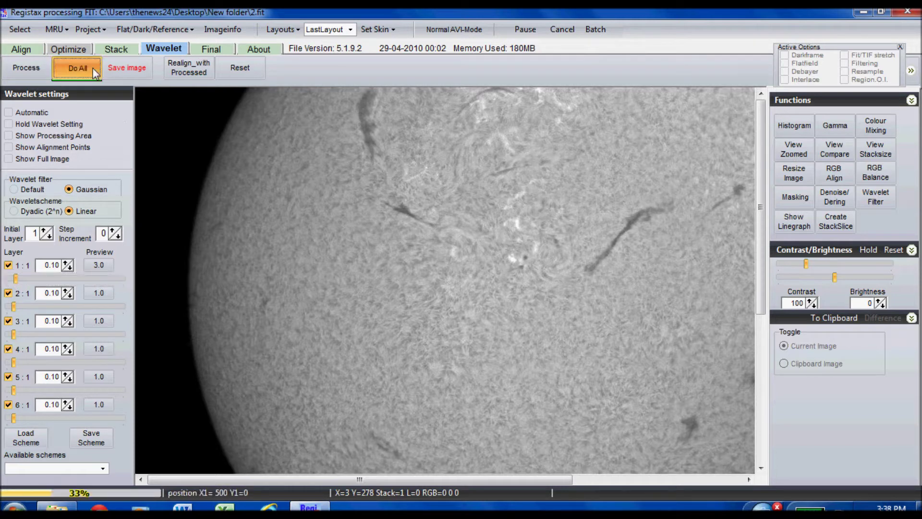
- Save the processed image as 16-bit RGB TIFF file 2 in New folder and close RegiStax
{"action": "left_click", "coordinate": [124, 67]}
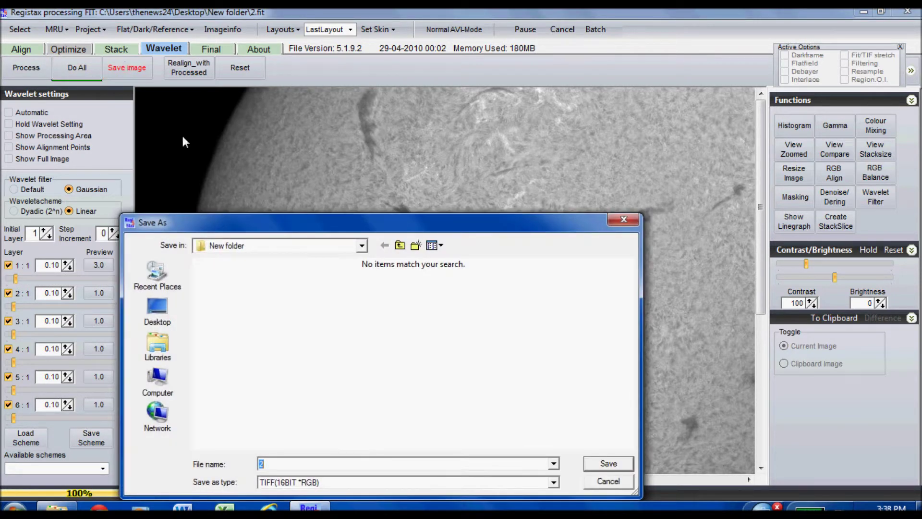
{"action": "left_click_drag", "start_coordinate": [218, 224], "coordinate": [243, 99]}
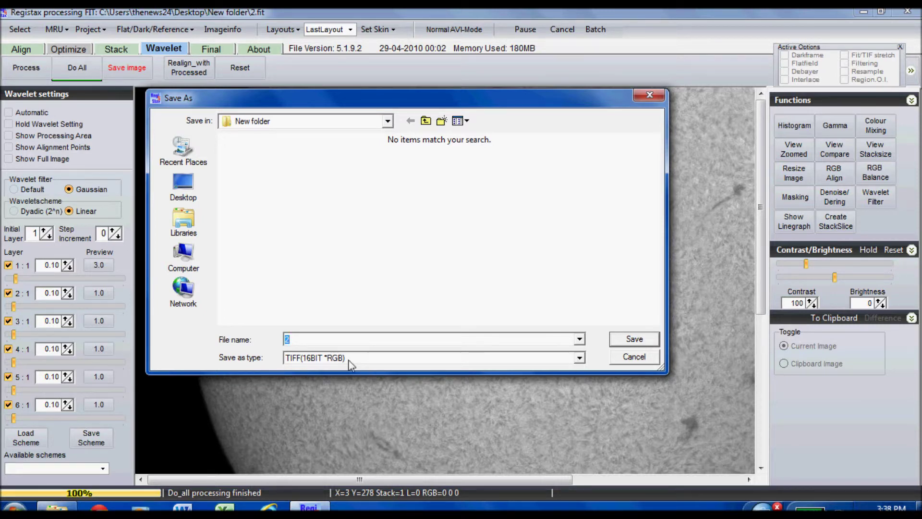
{"action": "left_click", "coordinate": [632, 340]}
{"action": "left_click", "coordinate": [907, 11]}
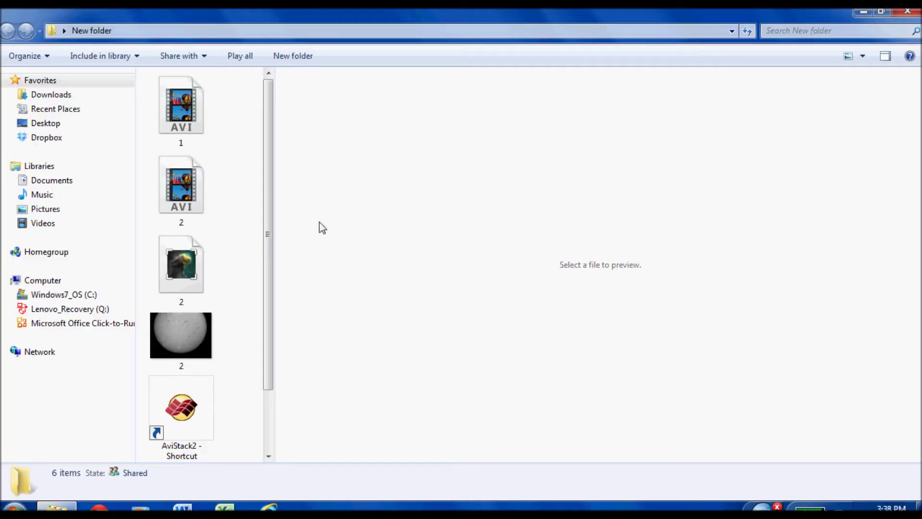
- Preview the saved TIFF image 2 in New folder and look through the folder's files
{"action": "left_click", "coordinate": [176, 276]}
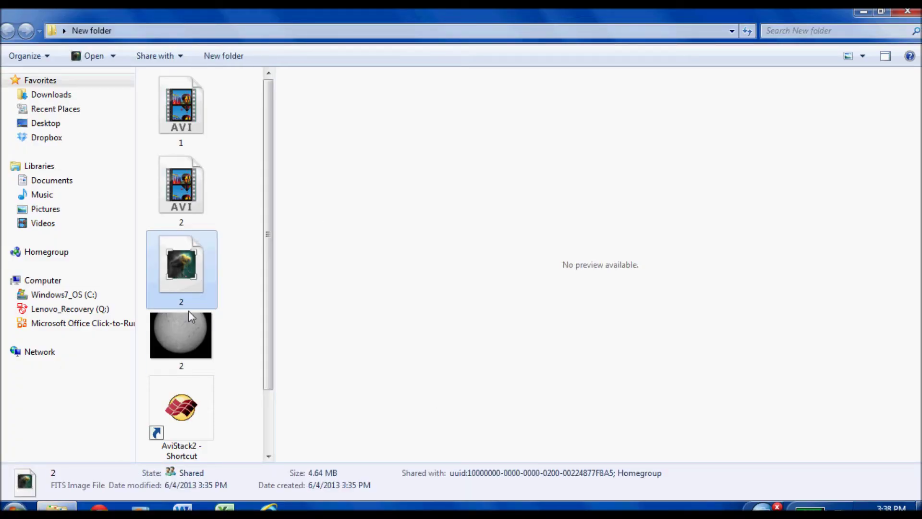
{"action": "left_click", "coordinate": [191, 348]}
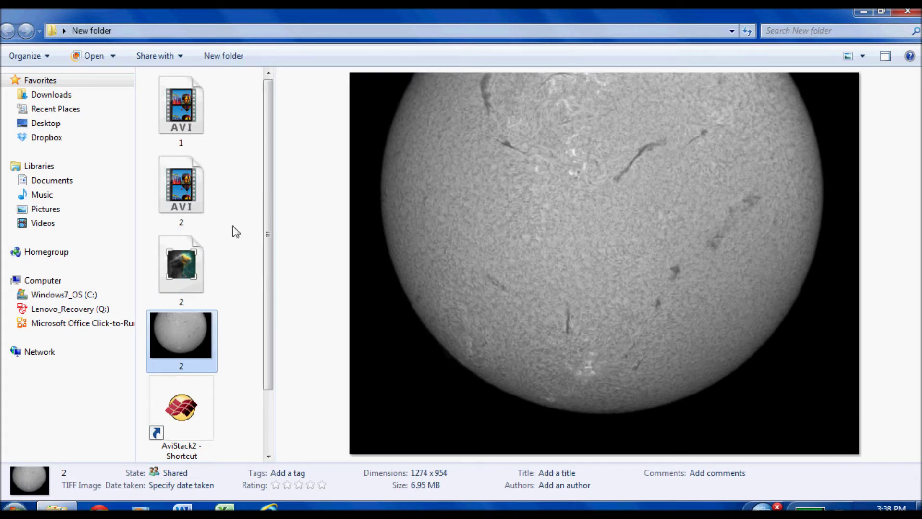
{"action": "left_click_drag", "start_coordinate": [269, 289], "coordinate": [294, 344]}
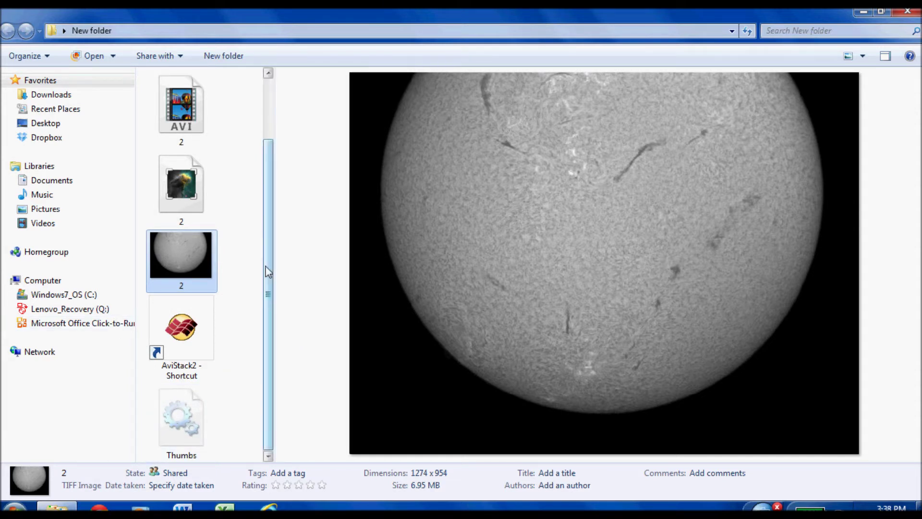
- Close the New folder window and move the folder's desktop icon beside the Civilization V icon
{"action": "left_click", "coordinate": [907, 11]}
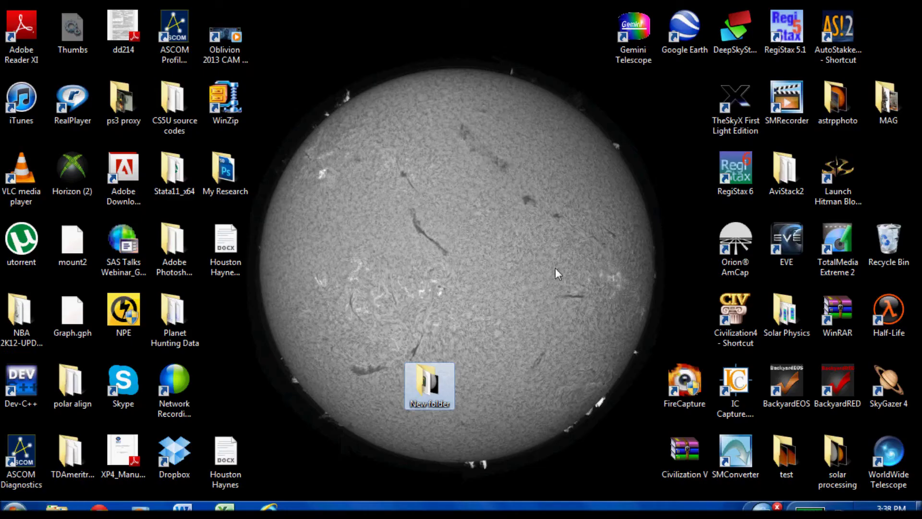
{"action": "left_click_drag", "start_coordinate": [443, 385], "coordinate": [620, 469]}
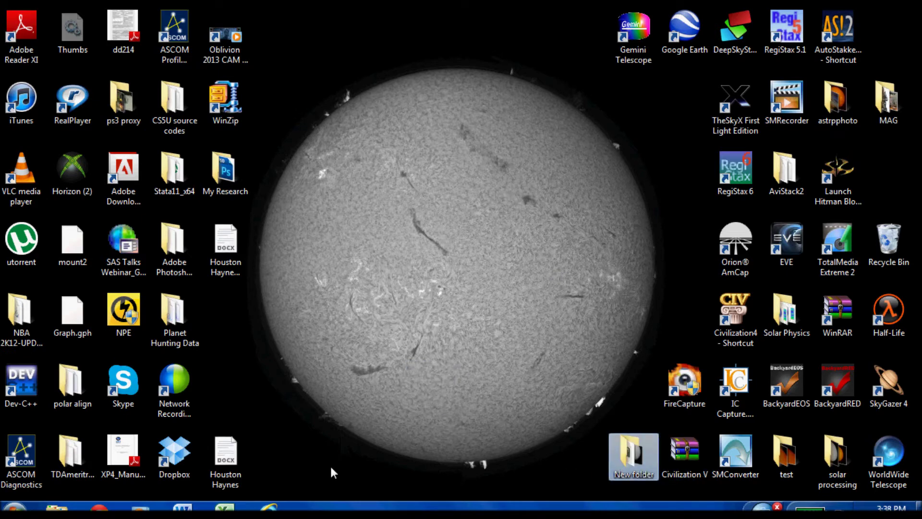